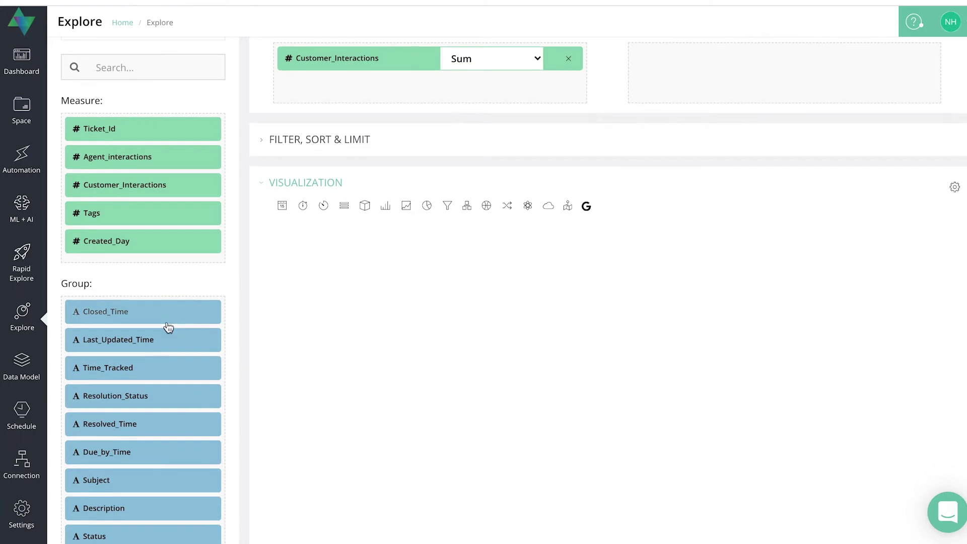
Step: Group the summed Customer_Interactions by Type and show the result as a Funnel visualization
{"action": "scroll", "coordinate": [166, 332], "scroll_direction": "down", "scroll_amount": 1}
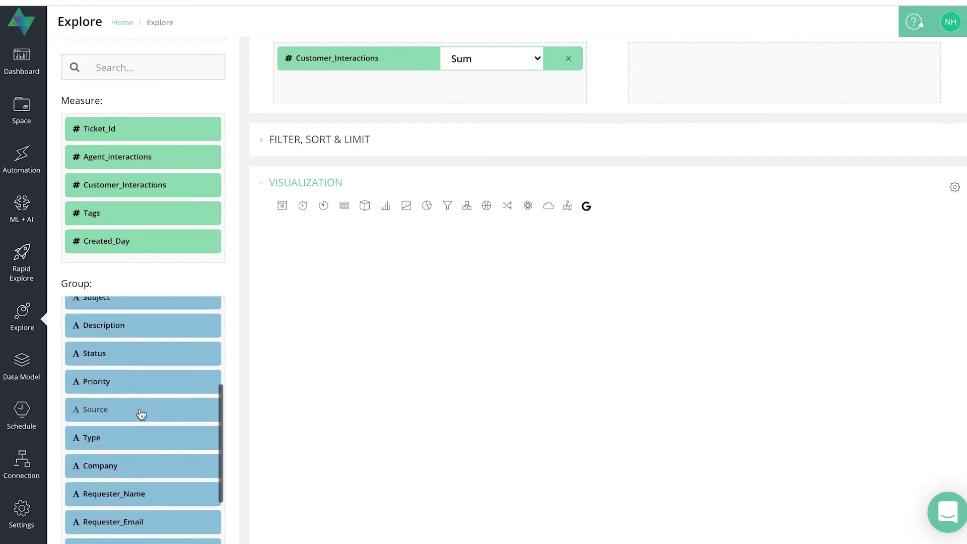
{"action": "left_click_drag", "start_coordinate": [134, 435], "coordinate": [741, 68]}
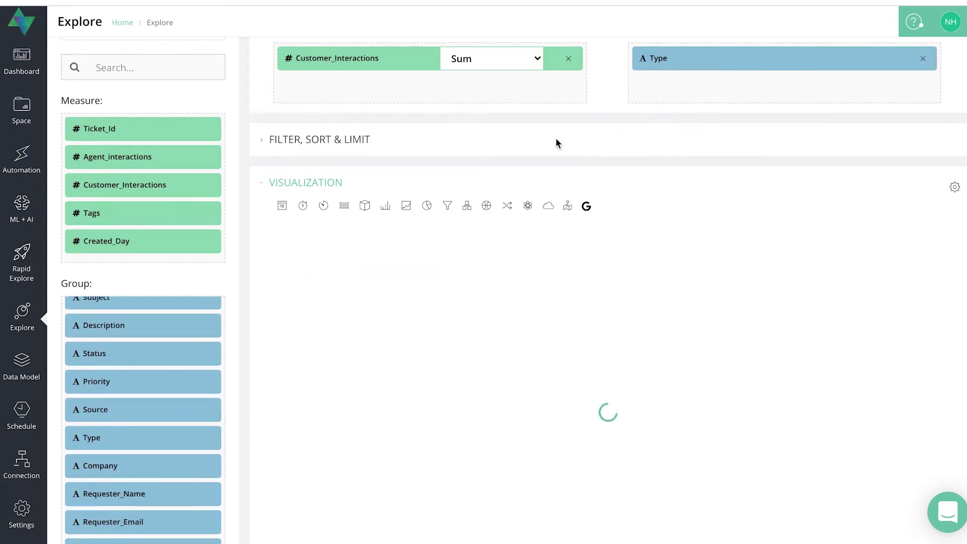
{"action": "scroll", "coordinate": [556, 144], "scroll_direction": "up", "scroll_amount": 1}
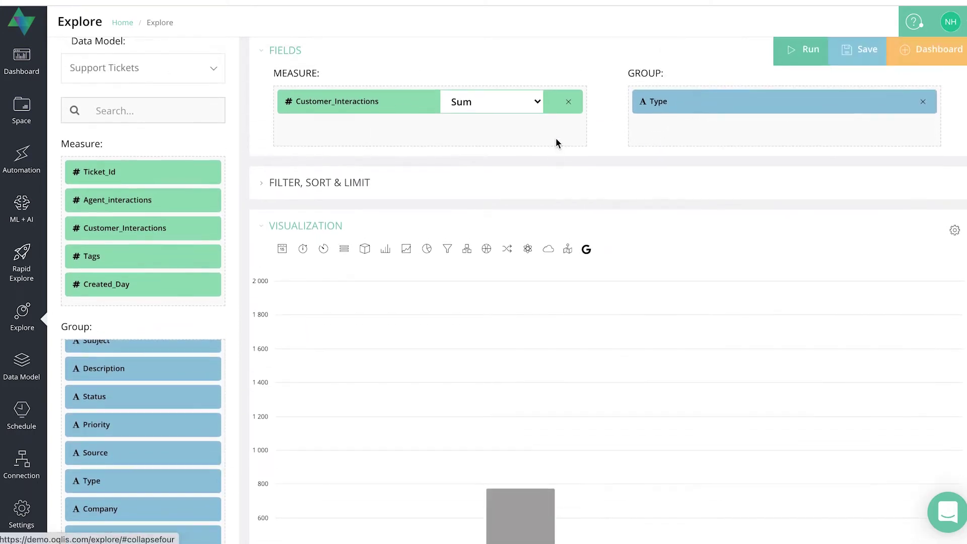
{"action": "left_click", "coordinate": [447, 250]}
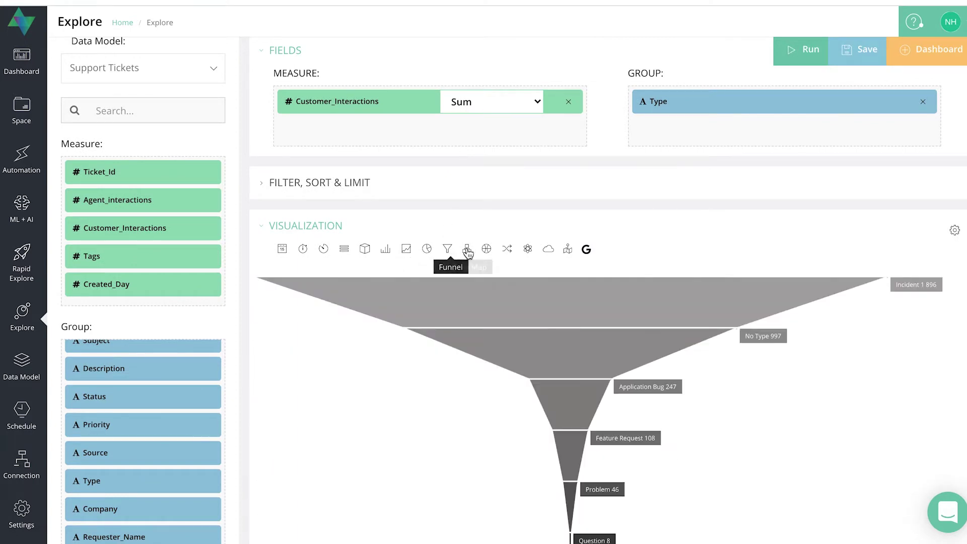
Step: Examine the funnel's segments from the widest to the narrowest, including their values and the legend
{"action": "scroll", "coordinate": [600, 212], "scroll_direction": "down", "scroll_amount": 2}
{"action": "mouse_move", "coordinate": [615, 189]}
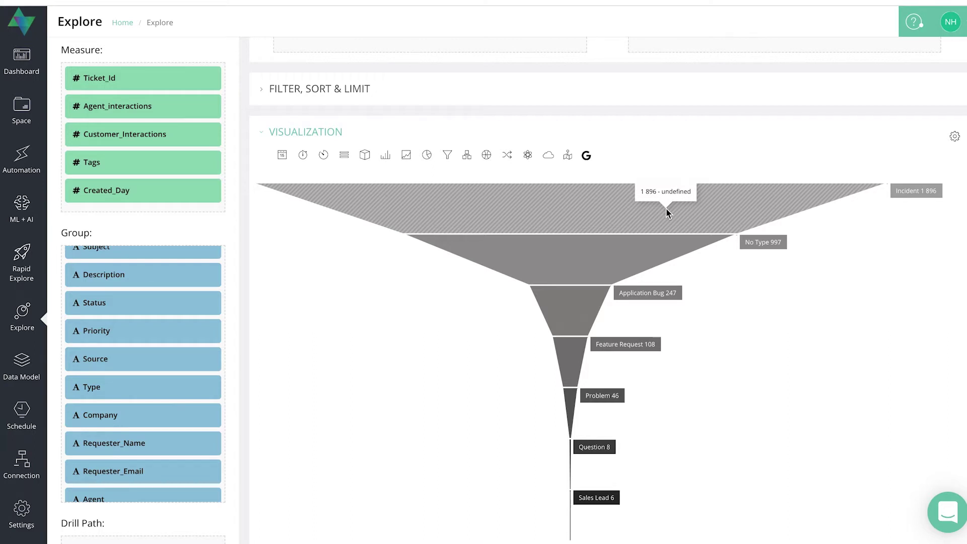
{"action": "mouse_move", "coordinate": [629, 240]}
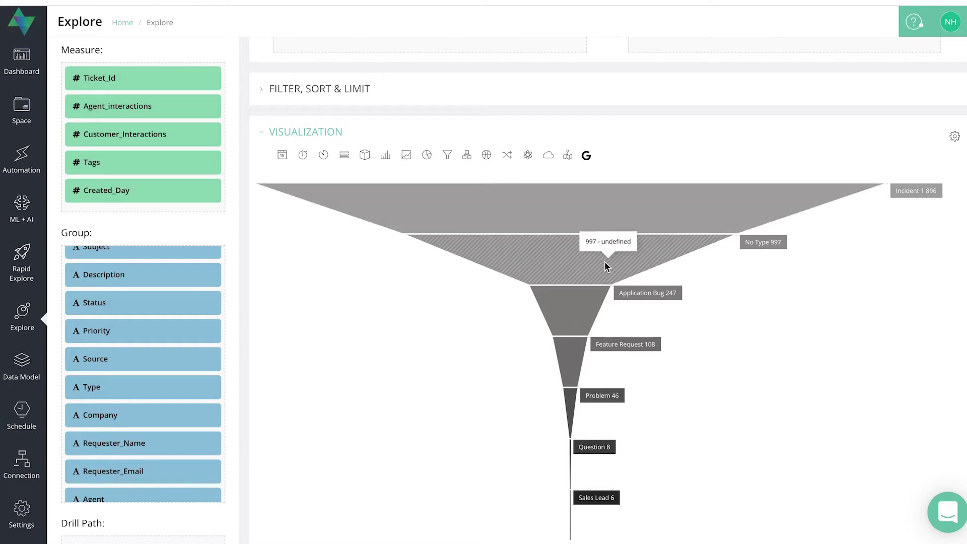
{"action": "mouse_move", "coordinate": [585, 297]}
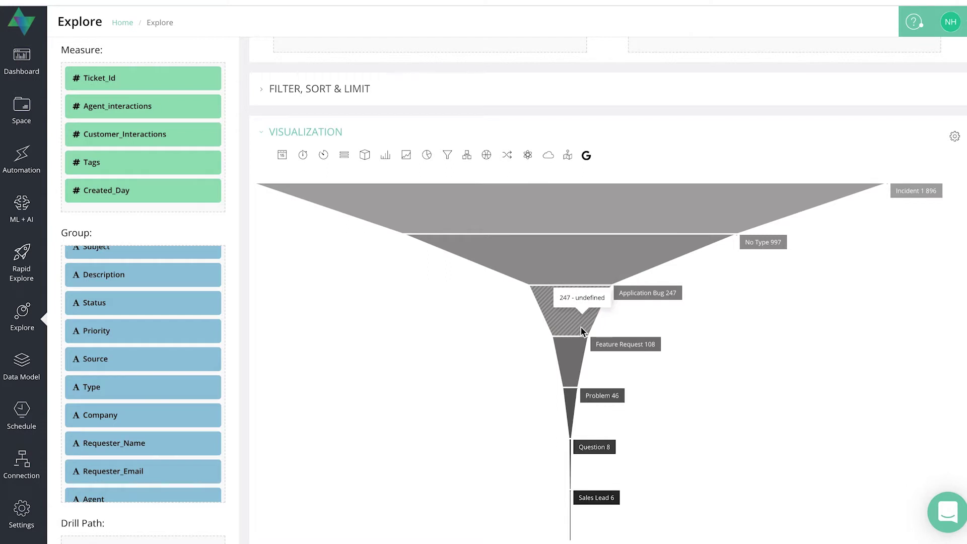
{"action": "mouse_move", "coordinate": [573, 409]}
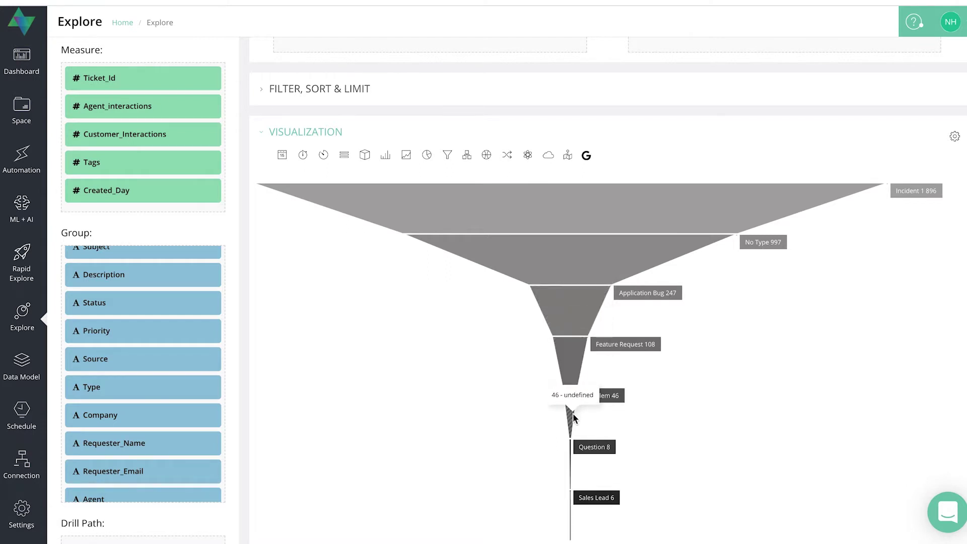
{"action": "scroll", "coordinate": [506, 476], "scroll_direction": "down", "scroll_amount": 2}
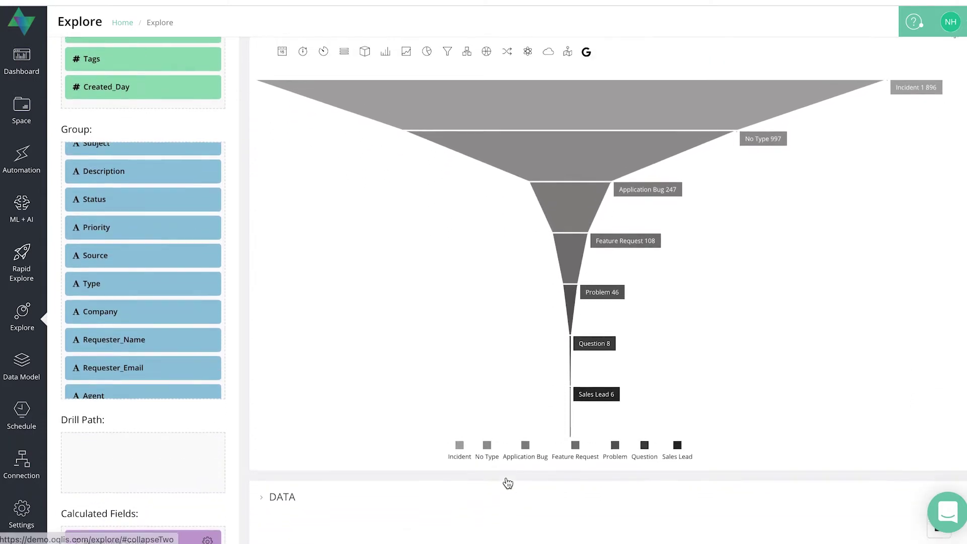
{"action": "scroll", "coordinate": [505, 482], "scroll_direction": "up", "scroll_amount": 3}
{"action": "mouse_move", "coordinate": [588, 435]}
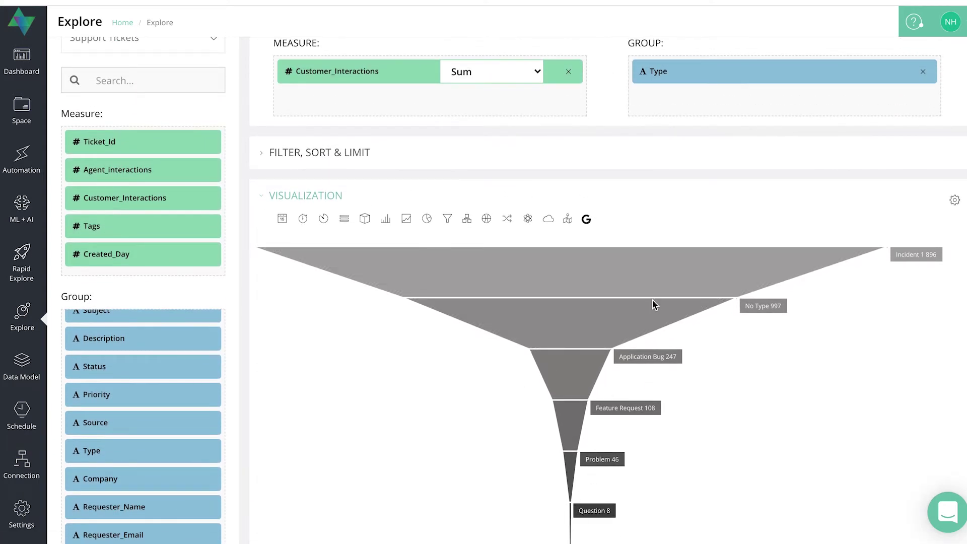
Step: Open the visualization settings and set the chart title to "Customer interactions funnel"
{"action": "left_click", "coordinate": [958, 202]}
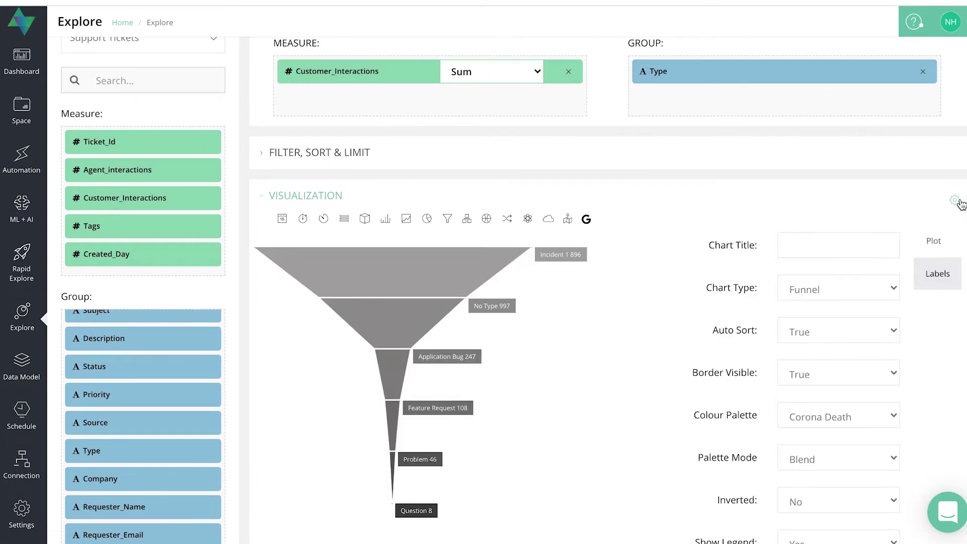
{"action": "left_click", "coordinate": [810, 250]}
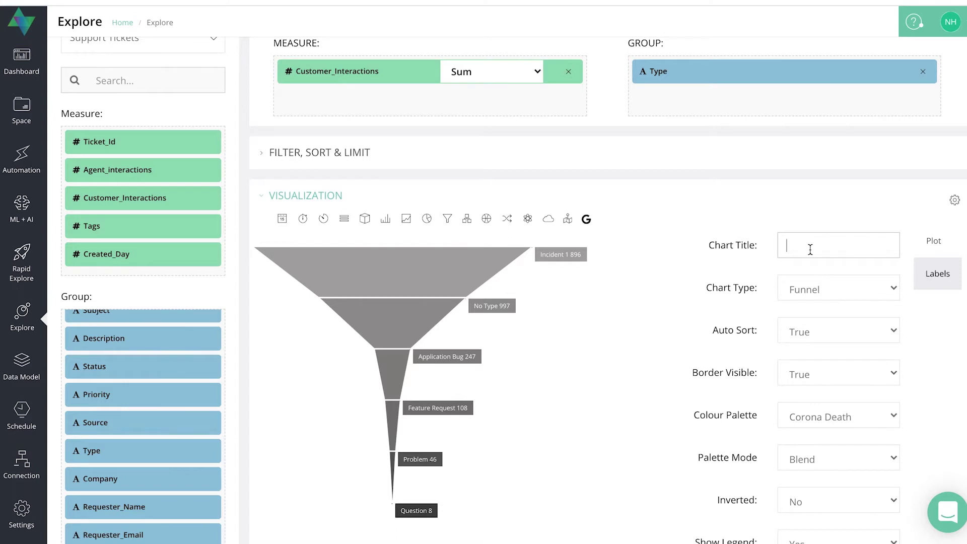
{"action": "type", "text": "Custo"}
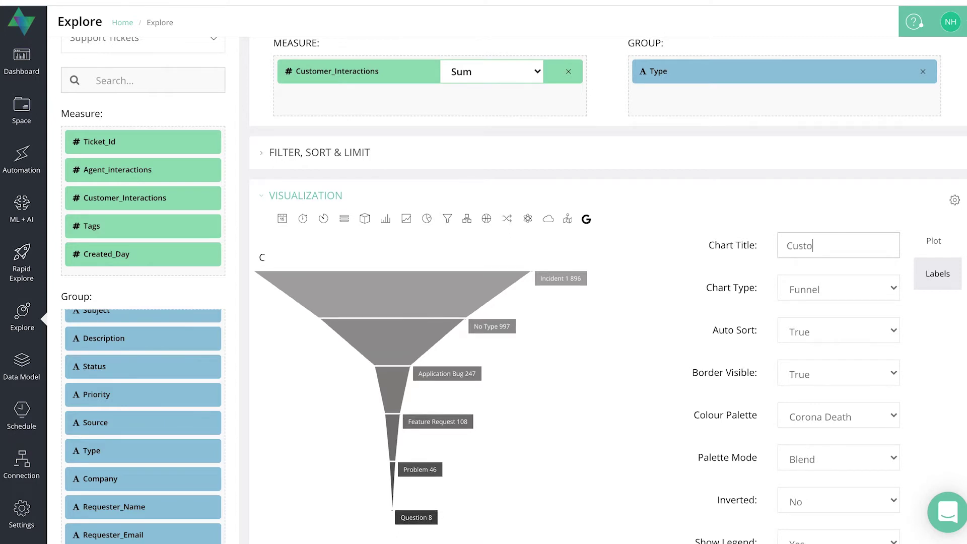
{"action": "type", "text": "mer interactions funnel"}
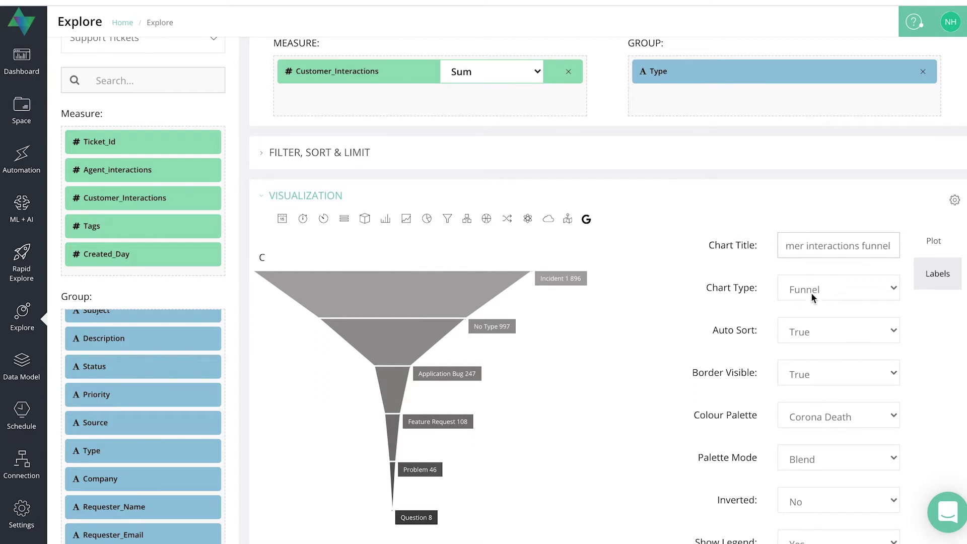
Step: Try the Pyramid chart type and switch the chart back to Funnel
{"action": "left_click", "coordinate": [835, 291]}
{"action": "left_click", "coordinate": [823, 304]}
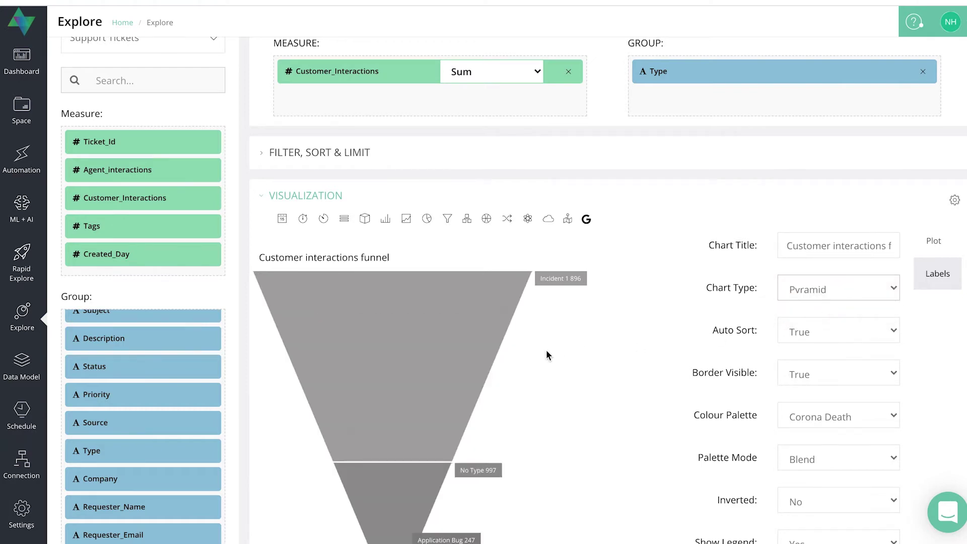
{"action": "scroll", "coordinate": [547, 351], "scroll_direction": "down", "scroll_amount": 3}
{"action": "scroll", "coordinate": [547, 351], "scroll_direction": "up", "scroll_amount": 2}
{"action": "left_click", "coordinate": [879, 225]}
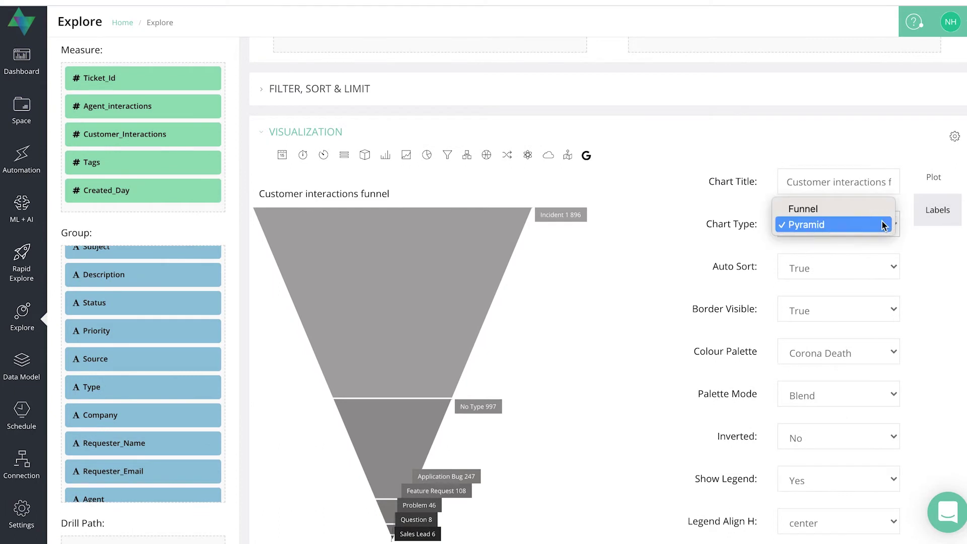
{"action": "left_click", "coordinate": [818, 211]}
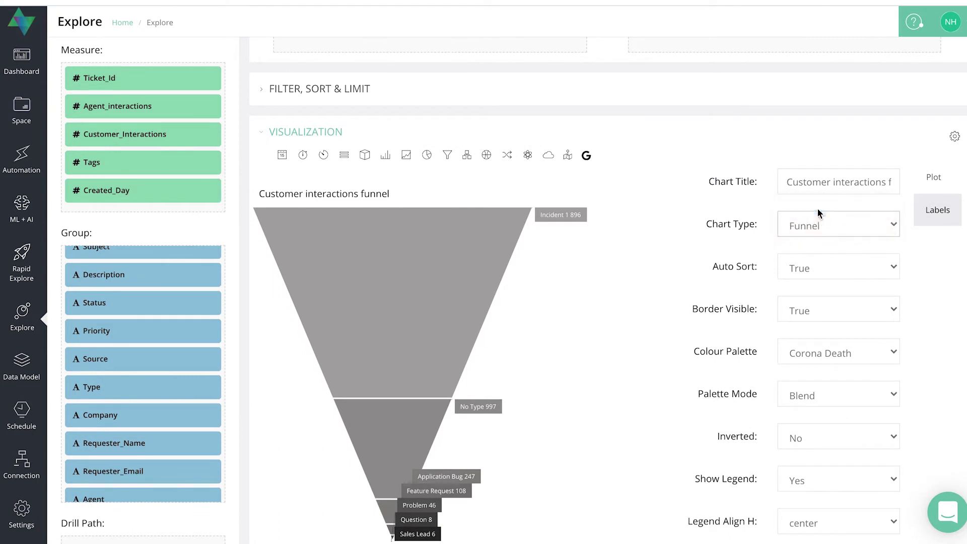
Step: Try Auto Sort set to False, look at the Filter, Sort & Limit section, and return Auto Sort to True
{"action": "left_click", "coordinate": [819, 274]}
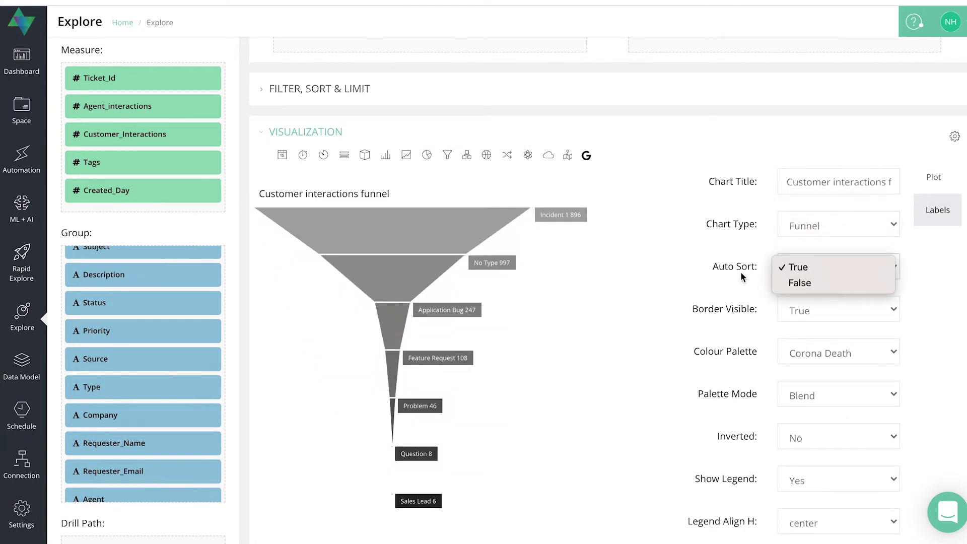
{"action": "left_click", "coordinate": [798, 282]}
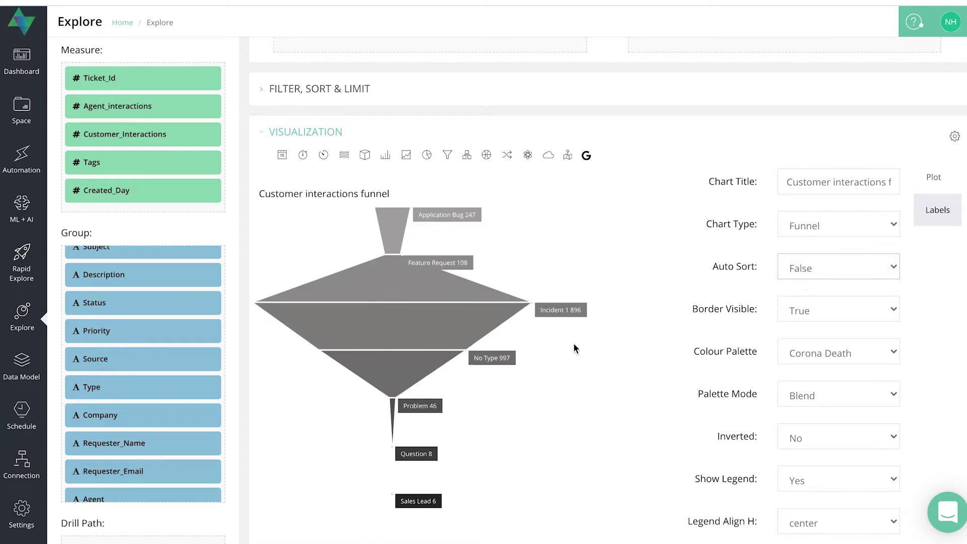
{"action": "scroll", "coordinate": [560, 243], "scroll_direction": "up", "scroll_amount": 3}
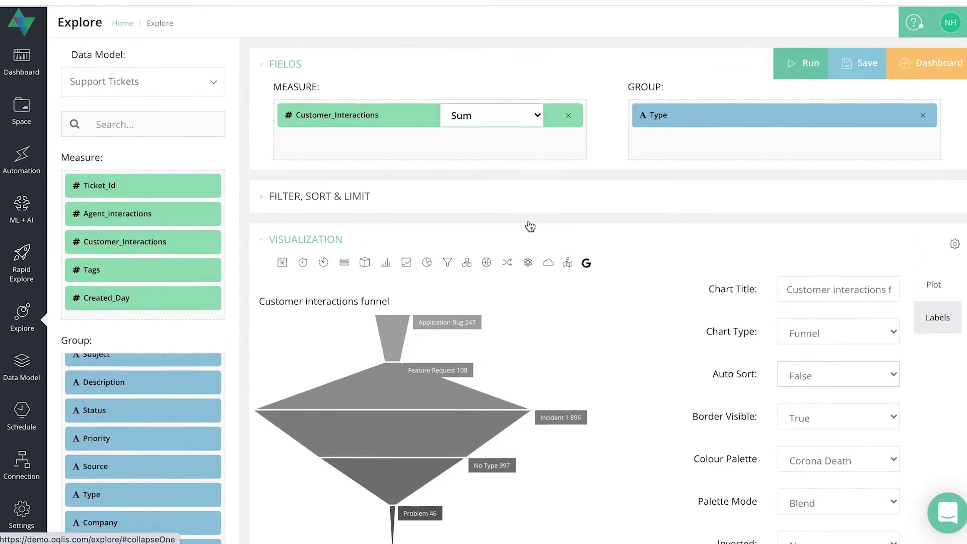
{"action": "left_click", "coordinate": [530, 226]}
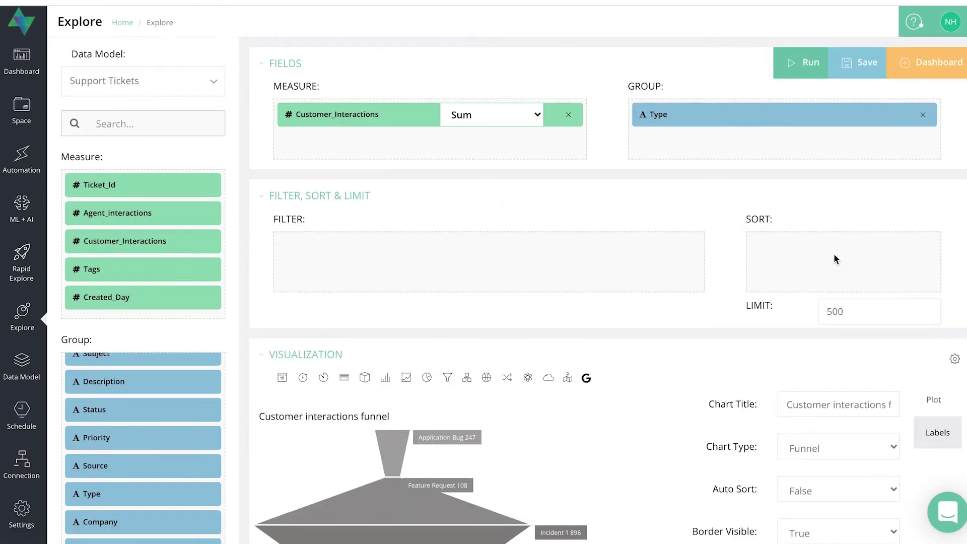
{"action": "left_click", "coordinate": [266, 195]}
{"action": "scroll", "coordinate": [552, 295], "scroll_direction": "down", "scroll_amount": 3}
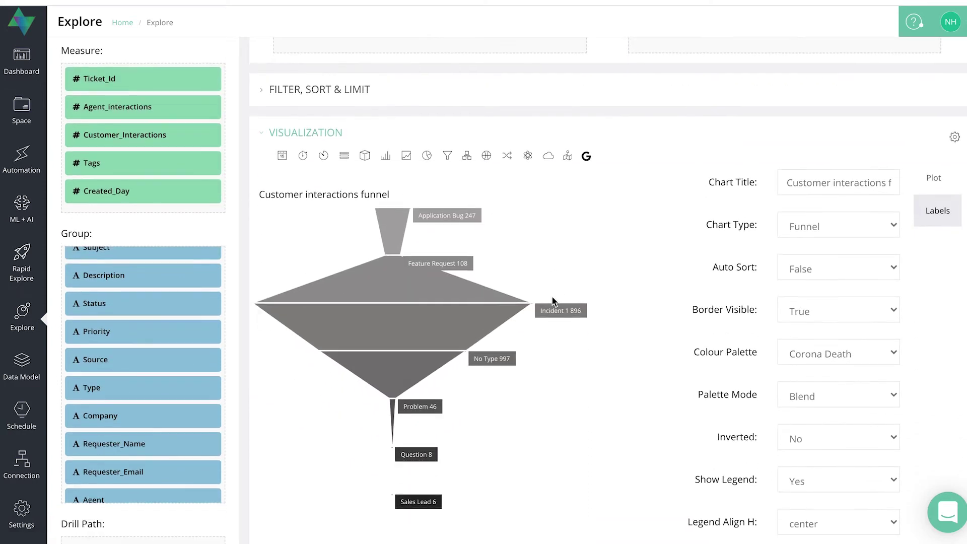
{"action": "left_click", "coordinate": [844, 259]}
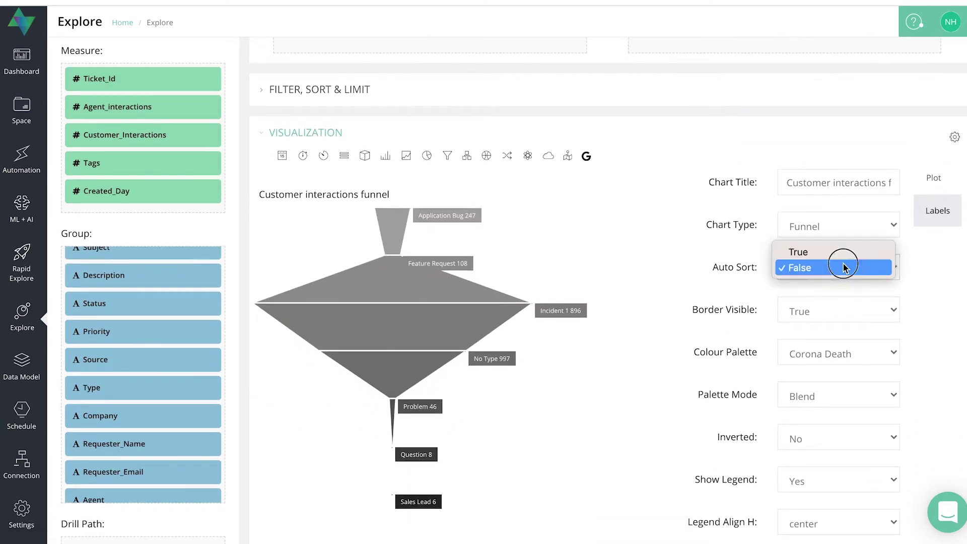
{"action": "left_click", "coordinate": [802, 256]}
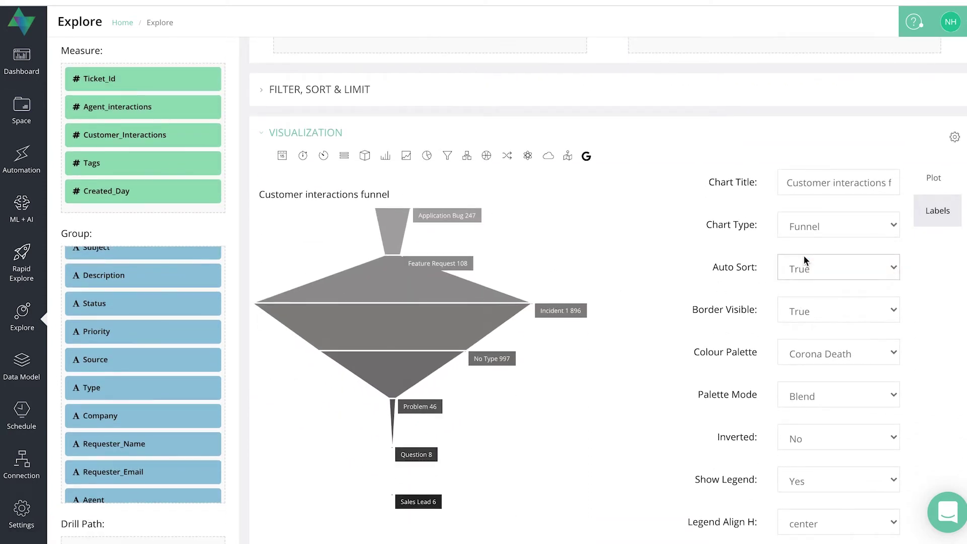
Step: Try the funnel with Border Visible set to False and return it to True
{"action": "left_click", "coordinate": [805, 309]}
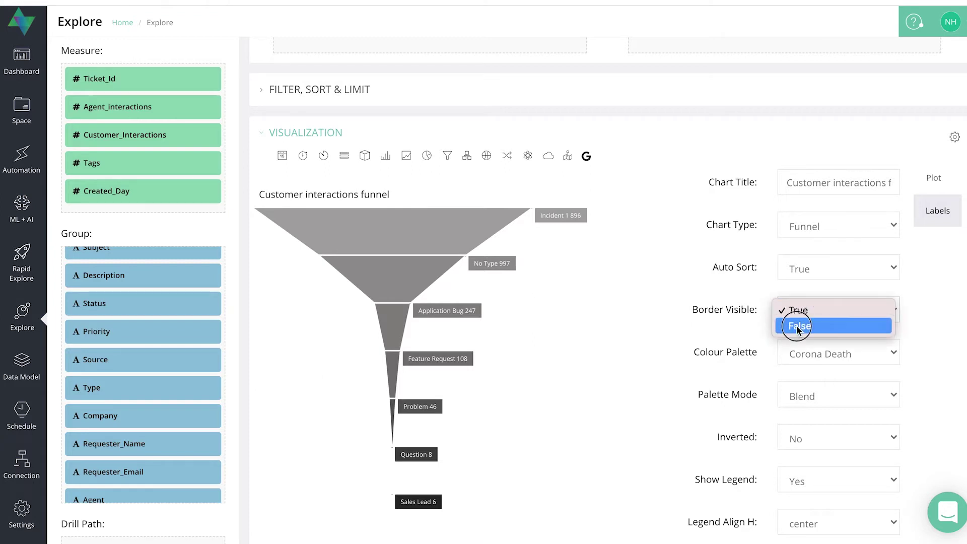
{"action": "left_click", "coordinate": [796, 326]}
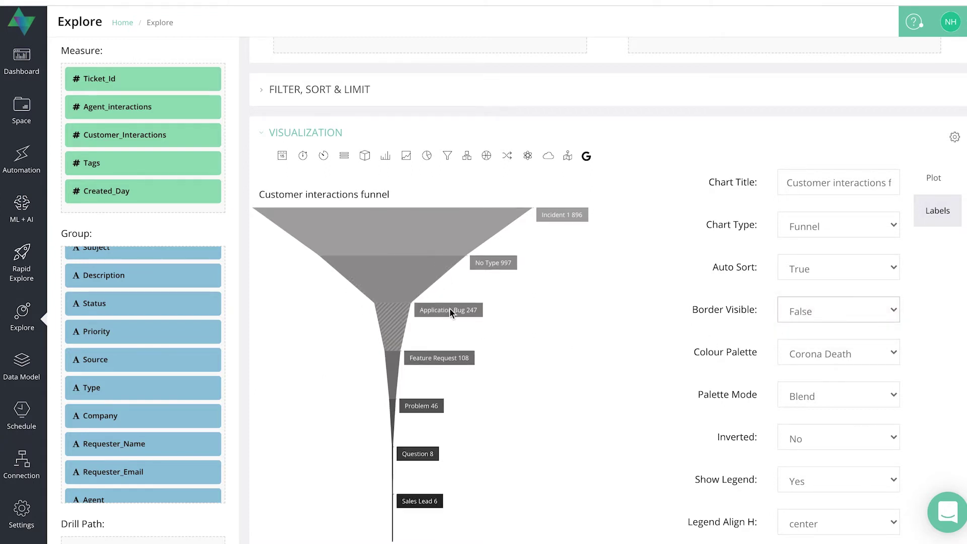
{"action": "left_click", "coordinate": [808, 312]}
{"action": "left_click", "coordinate": [803, 294]}
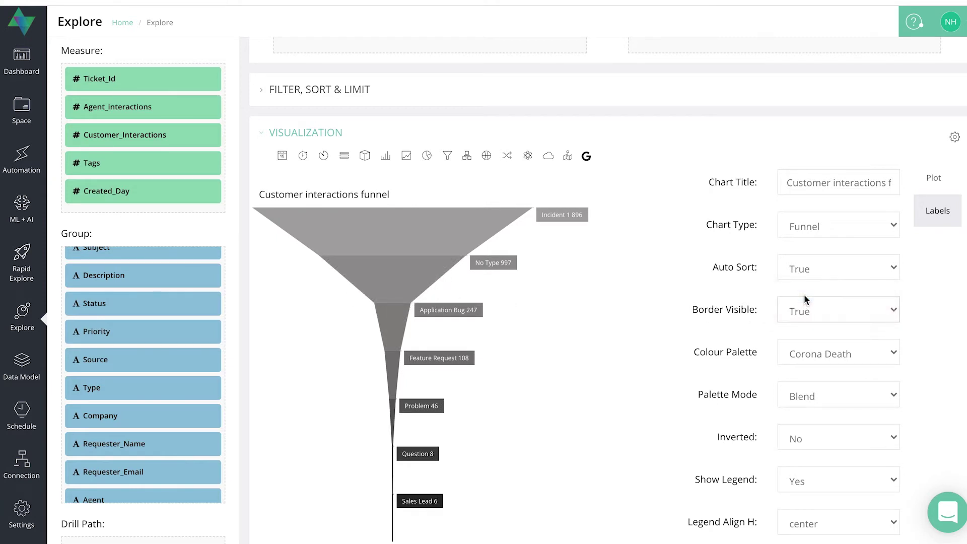
Step: Set the funnel chart's colour palette to OQLIS
{"action": "scroll", "coordinate": [899, 295], "scroll_direction": "down", "scroll_amount": 2}
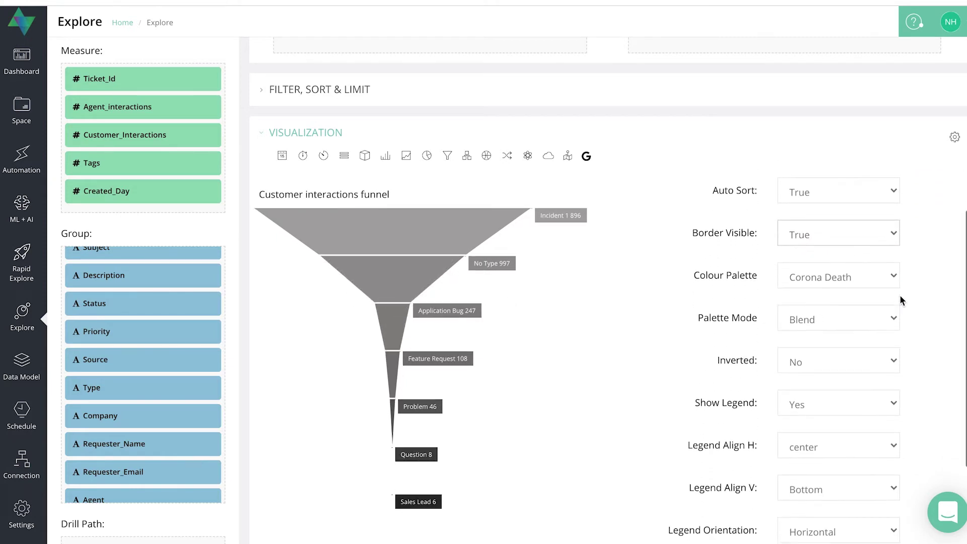
{"action": "left_click", "coordinate": [838, 274]}
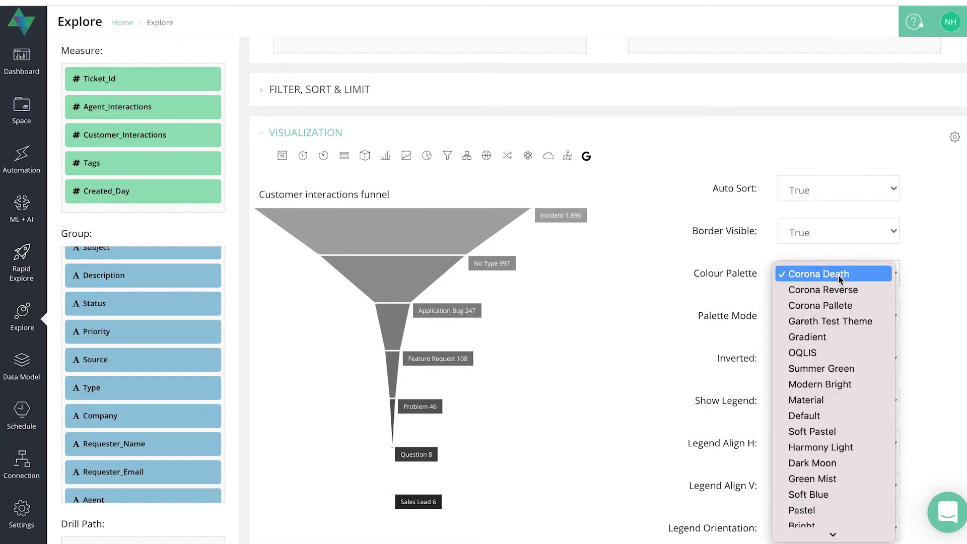
{"action": "left_click", "coordinate": [815, 352]}
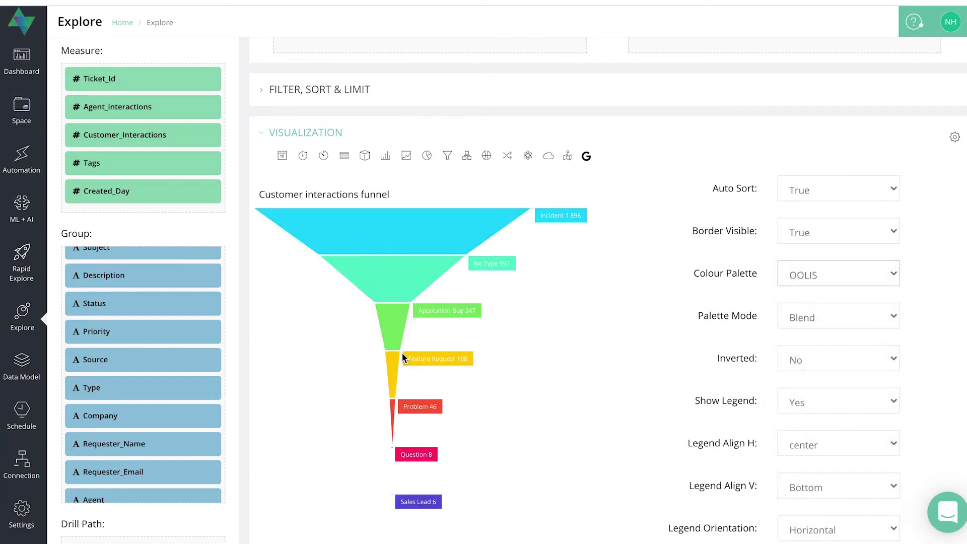
Step: Review the funnel's Palette Mode options and keep Blend
{"action": "scroll", "coordinate": [641, 344], "scroll_direction": "down", "scroll_amount": 1}
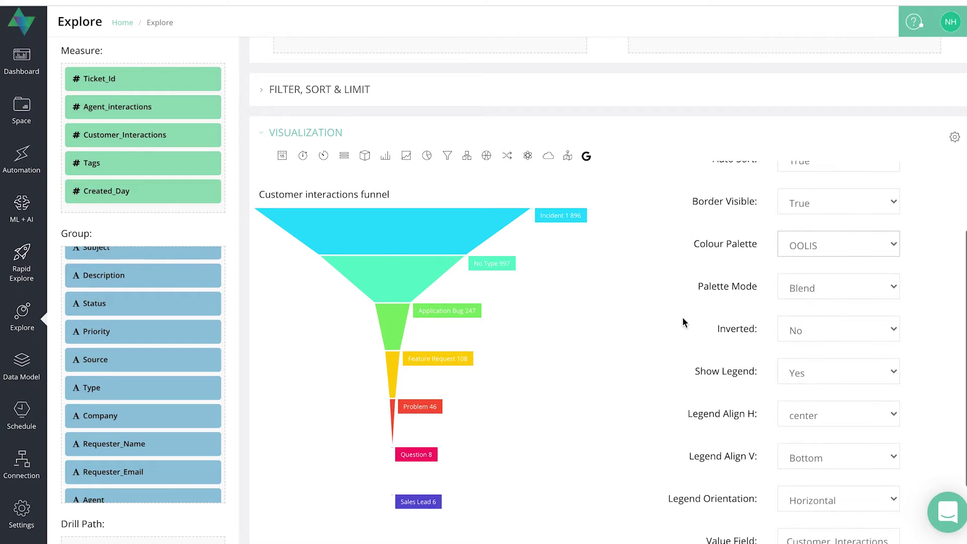
{"action": "scroll", "coordinate": [838, 307], "scroll_direction": "down", "scroll_amount": 1}
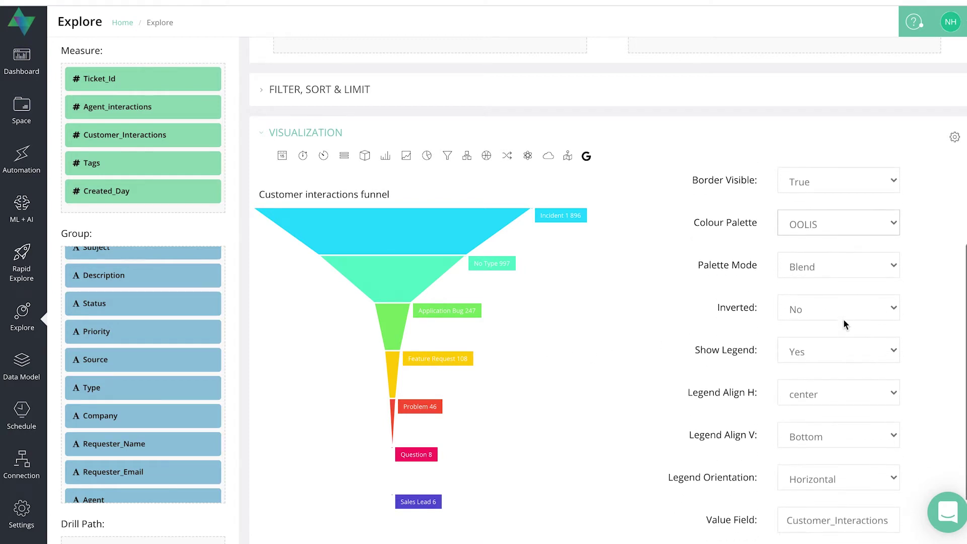
{"action": "left_click", "coordinate": [844, 258]}
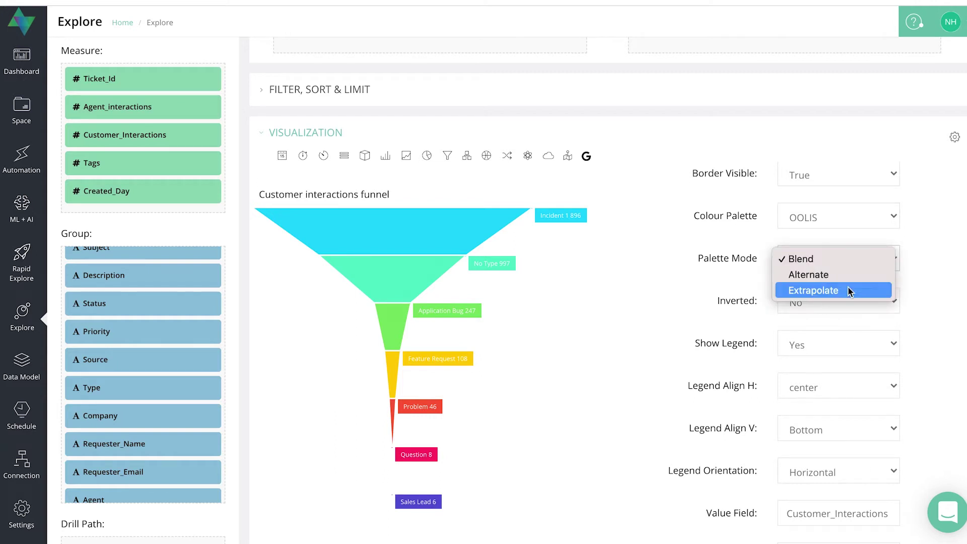
{"action": "left_click", "coordinate": [828, 259]}
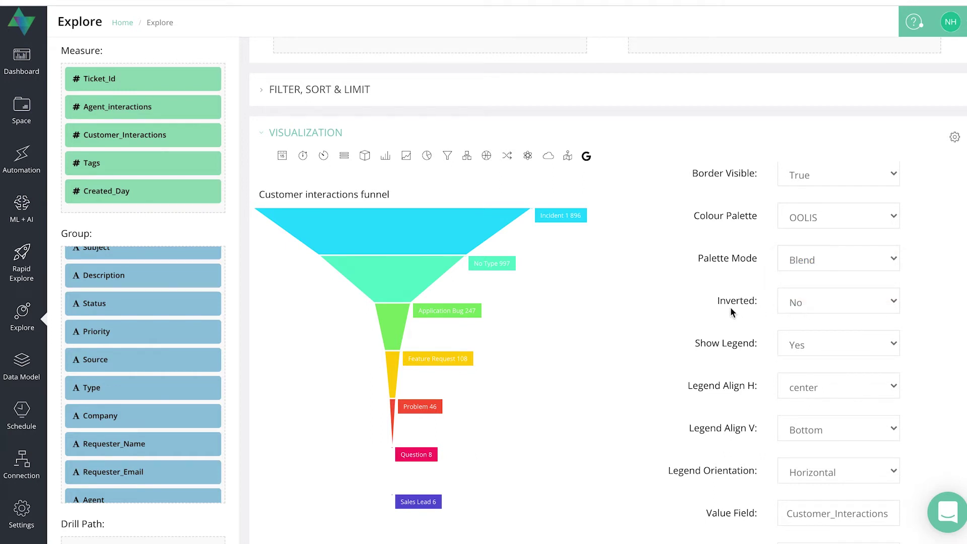
Step: Try the funnel with Inverted set to Yes and return it to No
{"action": "left_click", "coordinate": [799, 303]}
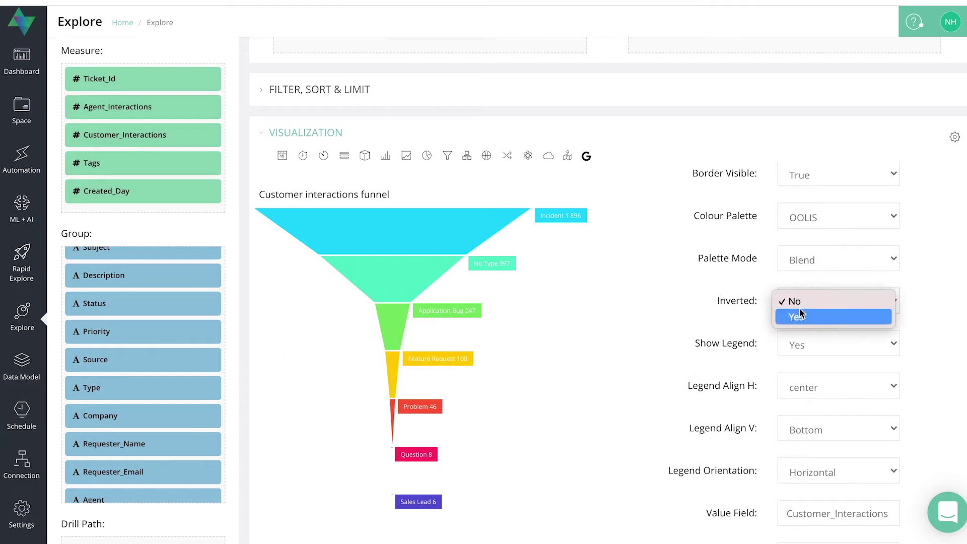
{"action": "left_click", "coordinate": [799, 315]}
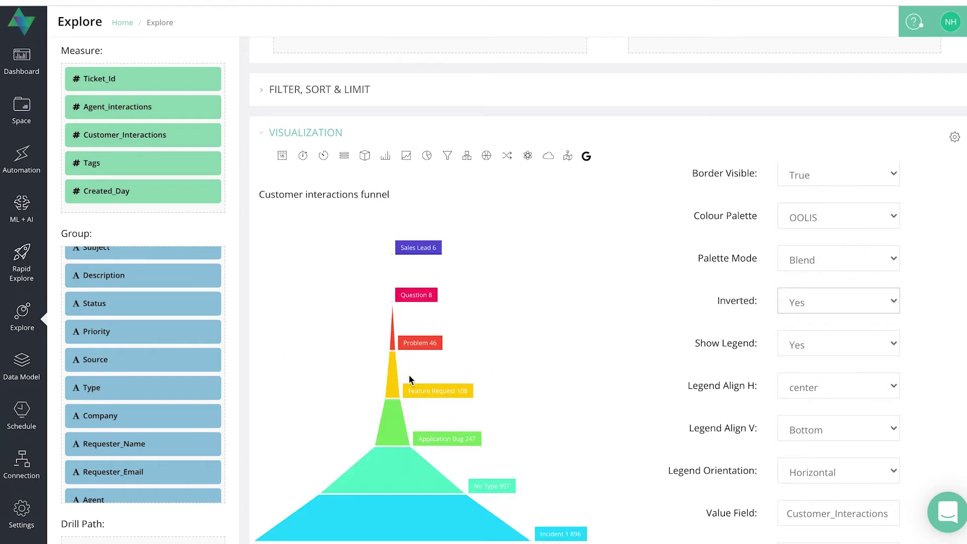
{"action": "scroll", "coordinate": [516, 436], "scroll_direction": "down", "scroll_amount": 1}
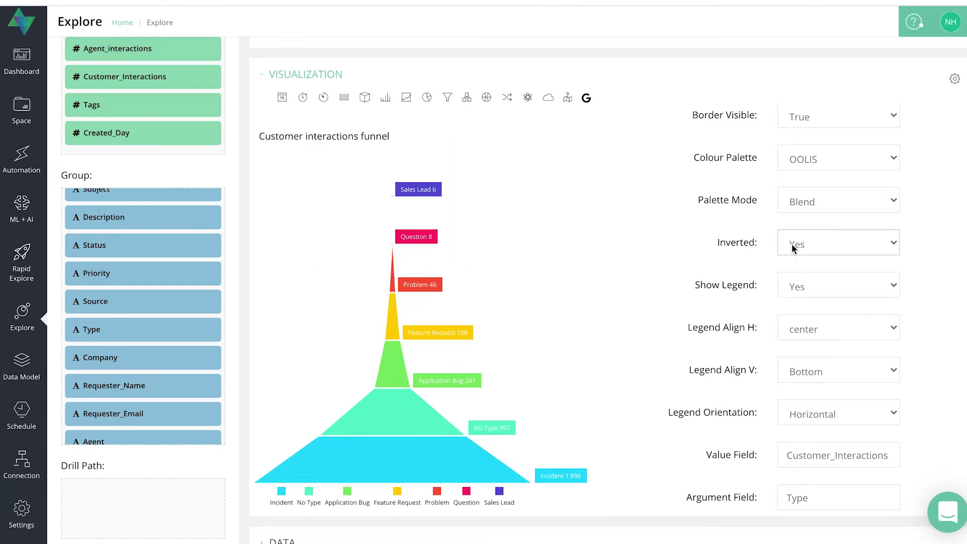
{"action": "left_click", "coordinate": [829, 243]}
{"action": "left_click", "coordinate": [800, 225]}
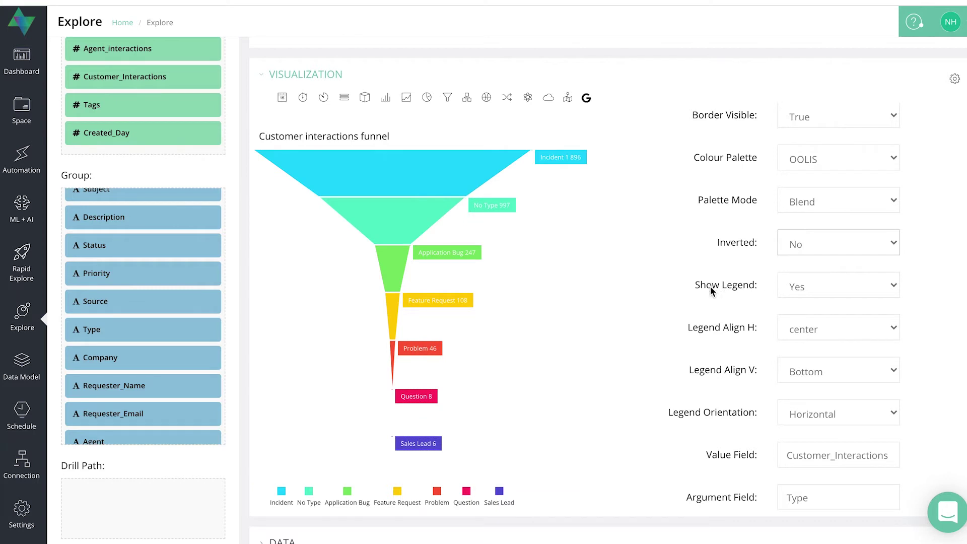
Step: Try the funnel with Show Legend set to No and return it to Yes
{"action": "scroll", "coordinate": [395, 483], "scroll_direction": "down", "scroll_amount": 1}
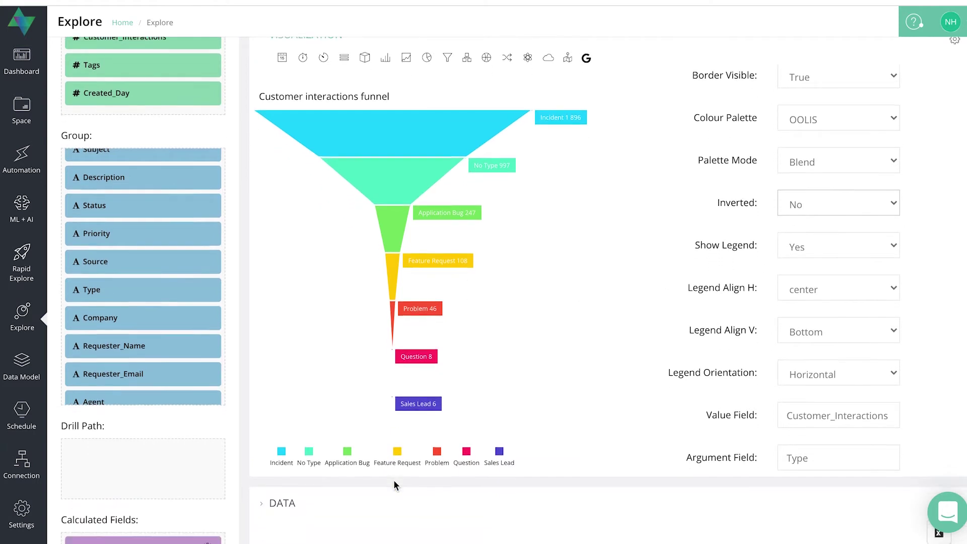
{"action": "scroll", "coordinate": [395, 484], "scroll_direction": "up", "scroll_amount": 1}
{"action": "left_click", "coordinate": [806, 269]}
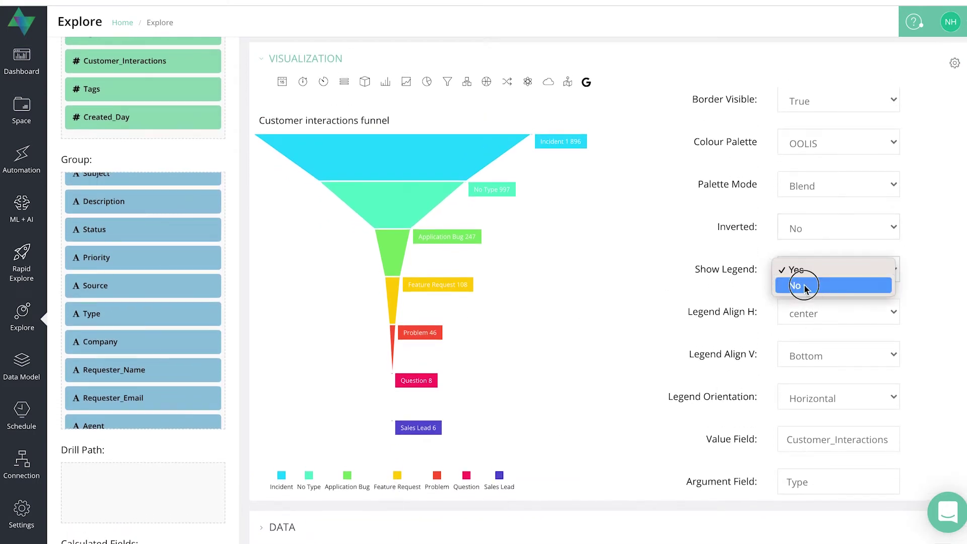
{"action": "left_click", "coordinate": [804, 286]}
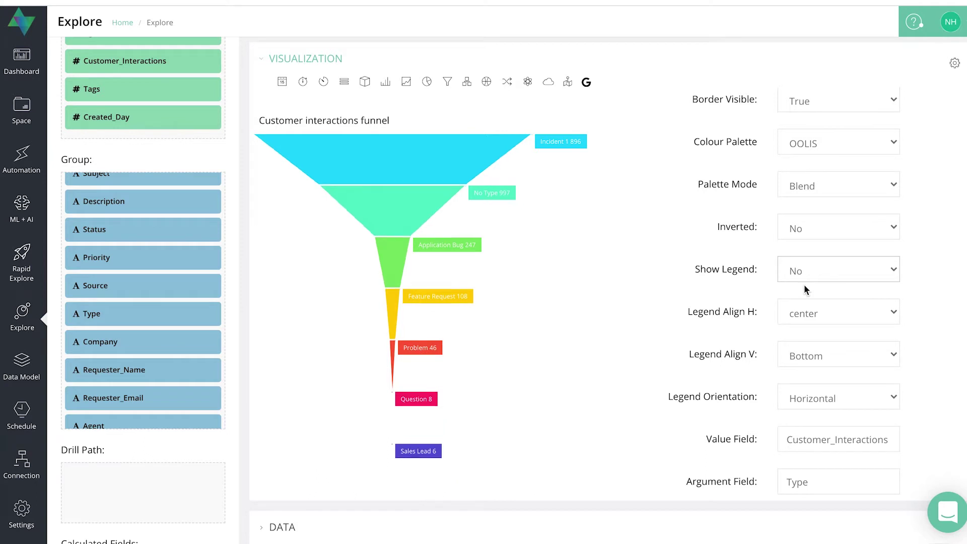
{"action": "left_click", "coordinate": [800, 268]}
{"action": "left_click", "coordinate": [801, 255]}
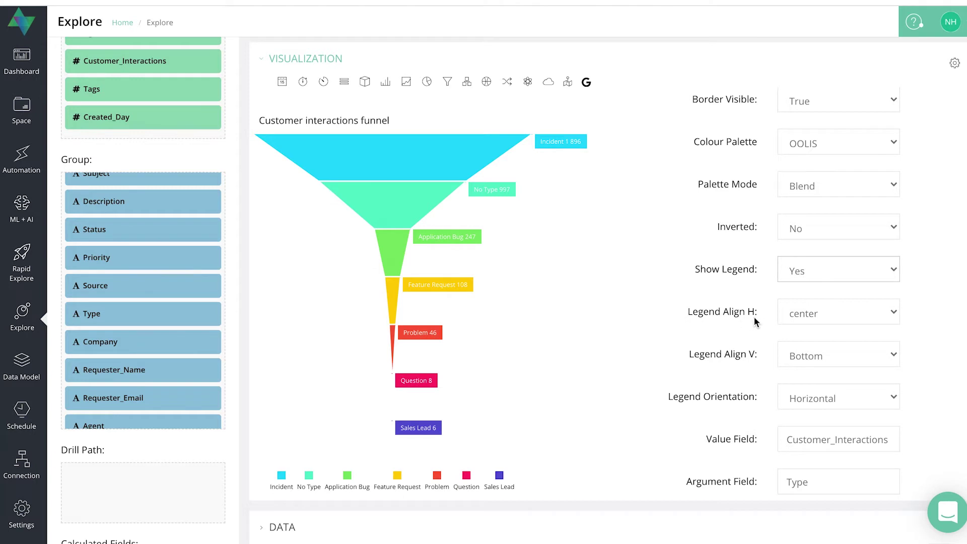
Step: Try the legend's horizontal alignment as left and as right
{"action": "left_click", "coordinate": [796, 317]}
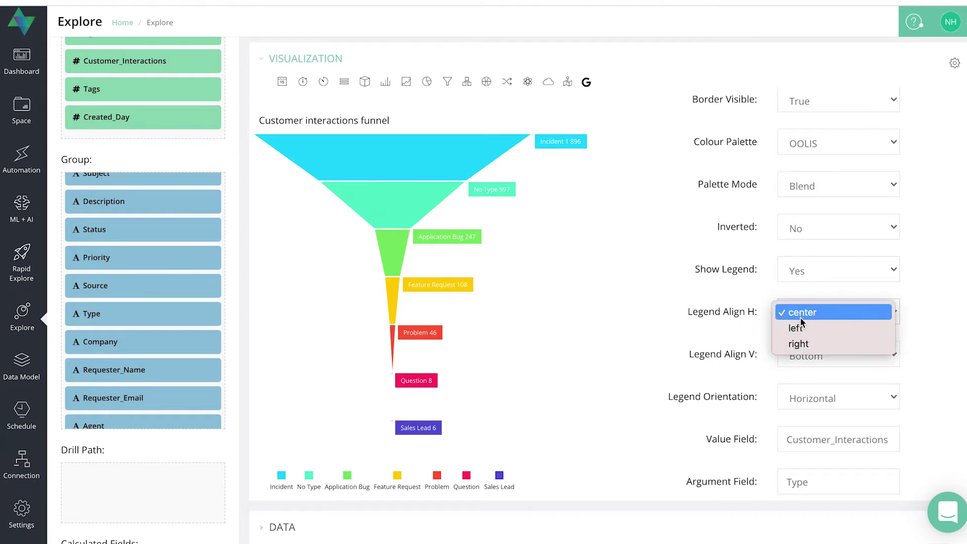
{"action": "left_click", "coordinate": [797, 330]}
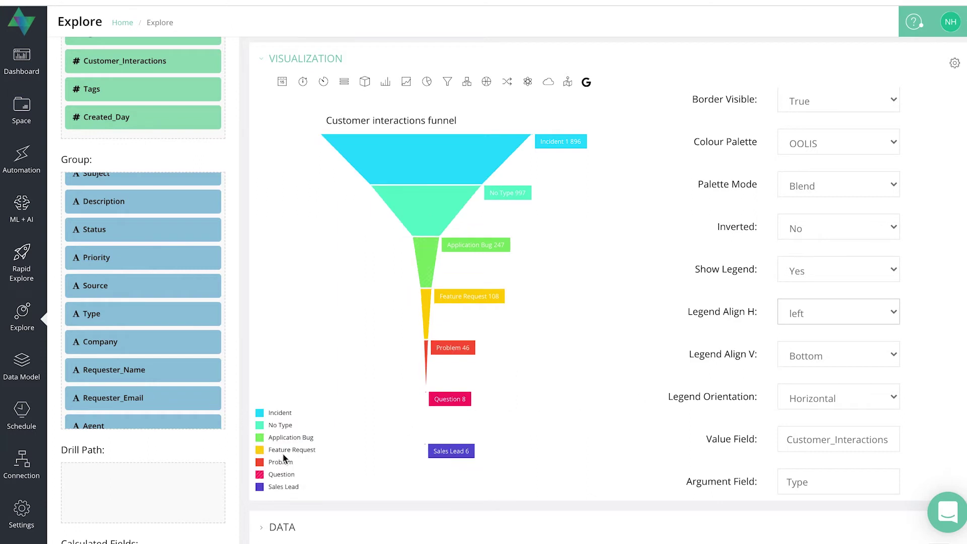
{"action": "left_click", "coordinate": [830, 317]}
{"action": "left_click", "coordinate": [815, 328]}
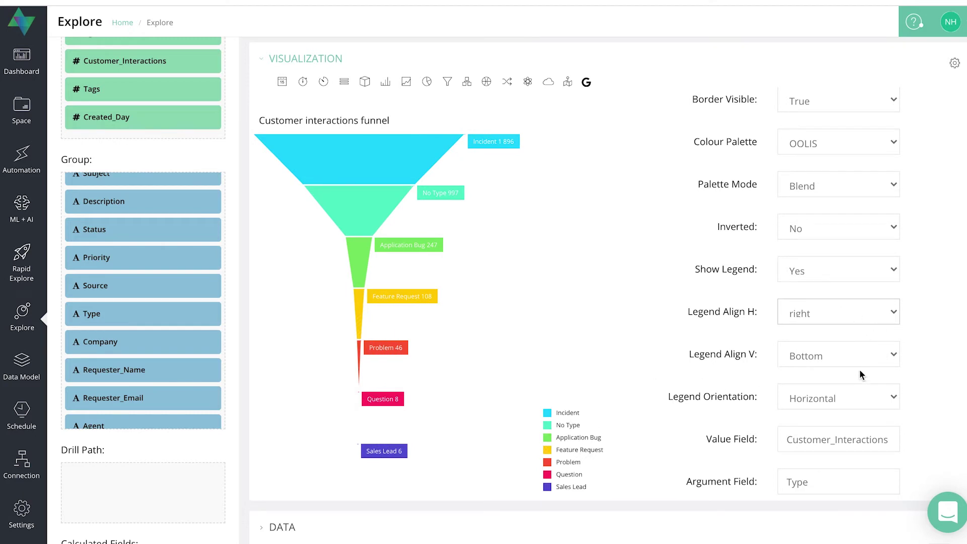
Step: Set the legend's vertical alignment to Top and look over its alignment options
{"action": "left_click", "coordinate": [846, 358]}
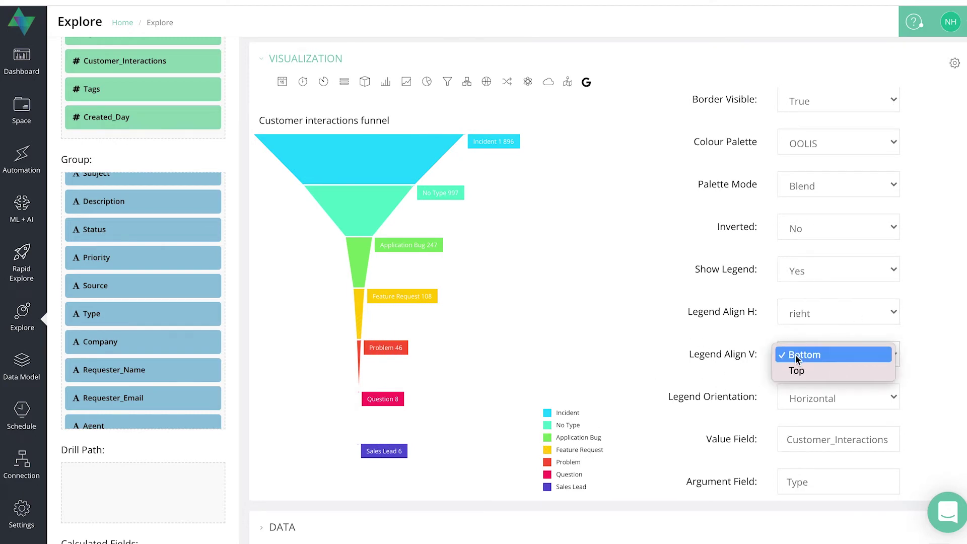
{"action": "left_click", "coordinate": [799, 374]}
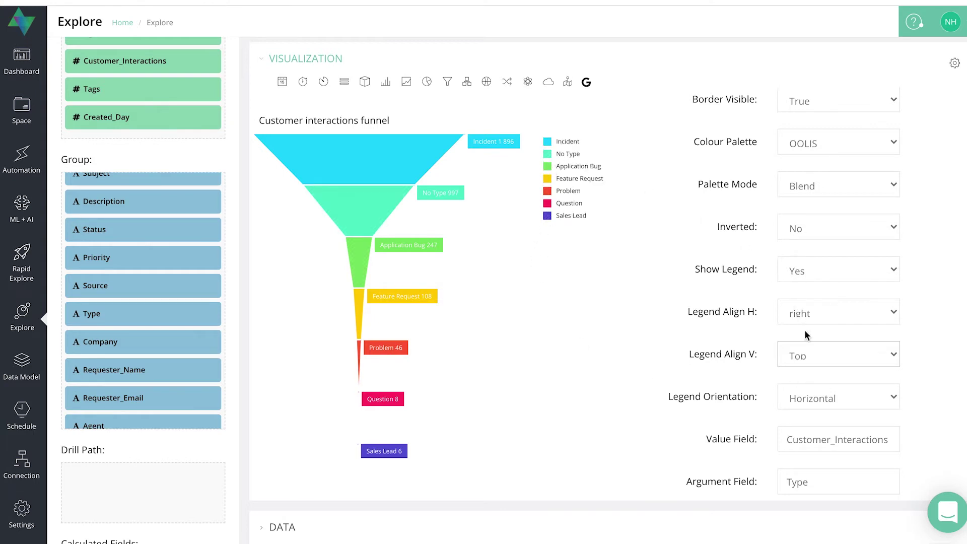
{"action": "left_click", "coordinate": [820, 354]}
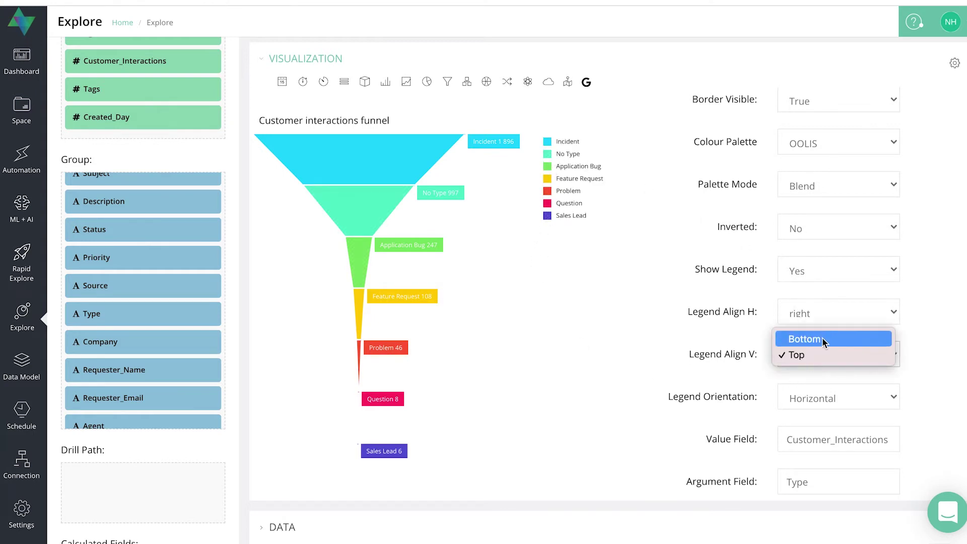
Step: Try the top legend with horizontal alignment left, and switch it to center
{"action": "left_click", "coordinate": [830, 312]}
{"action": "left_click", "coordinate": [802, 297]}
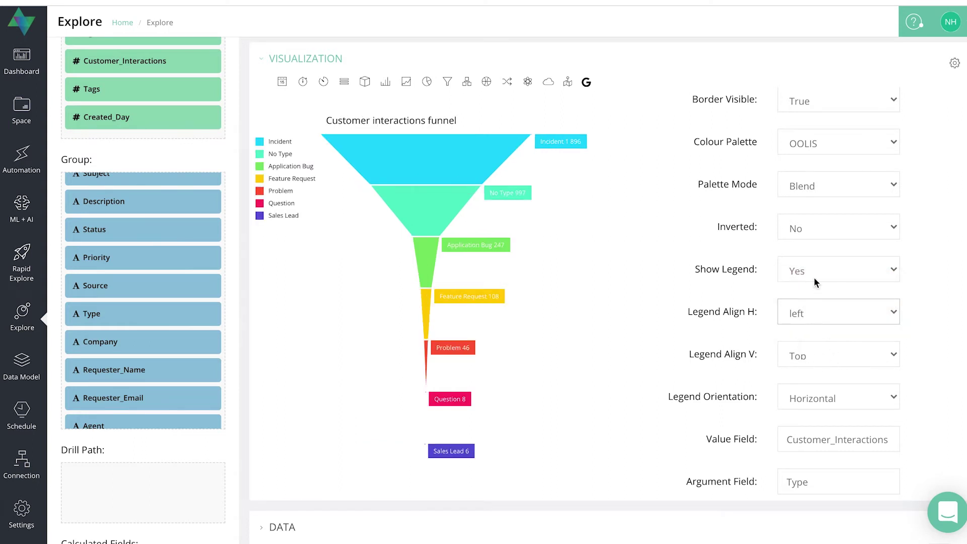
{"action": "left_click", "coordinate": [812, 315]}
{"action": "left_click", "coordinate": [864, 295]}
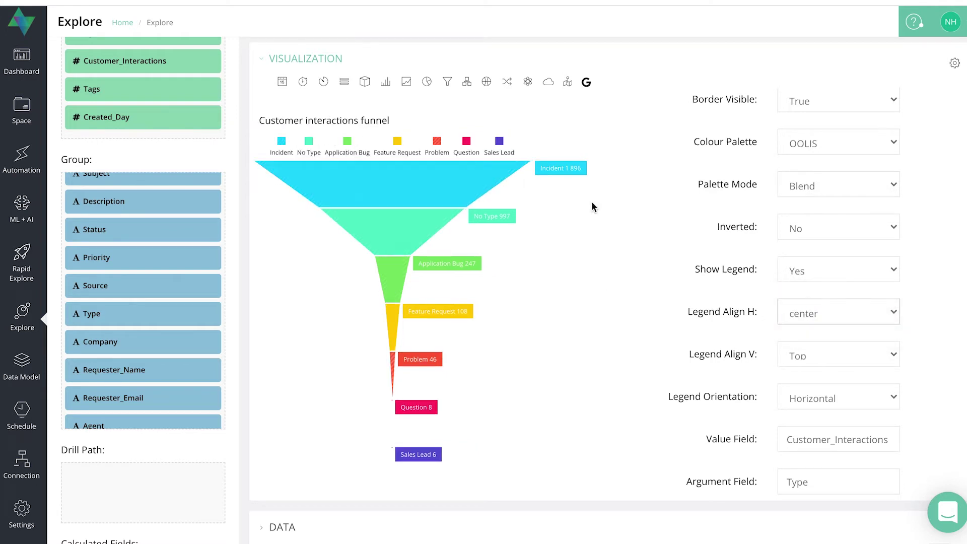
Step: Set the funnel's Legend Orientation to Vertical
{"action": "scroll", "coordinate": [787, 383], "scroll_direction": "down", "scroll_amount": 1}
{"action": "scroll", "coordinate": [789, 388], "scroll_direction": "down", "scroll_amount": 1}
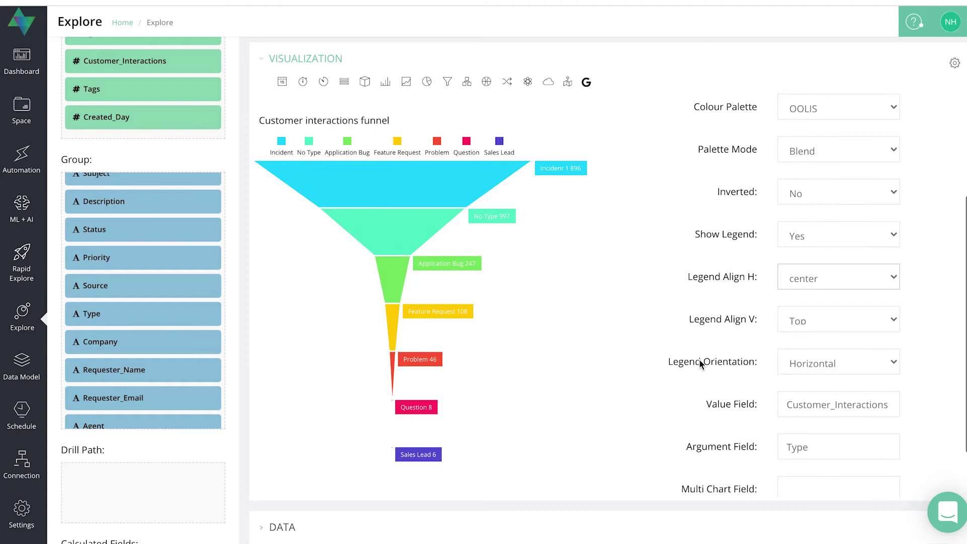
{"action": "left_click", "coordinate": [828, 363]}
{"action": "left_click", "coordinate": [816, 381]}
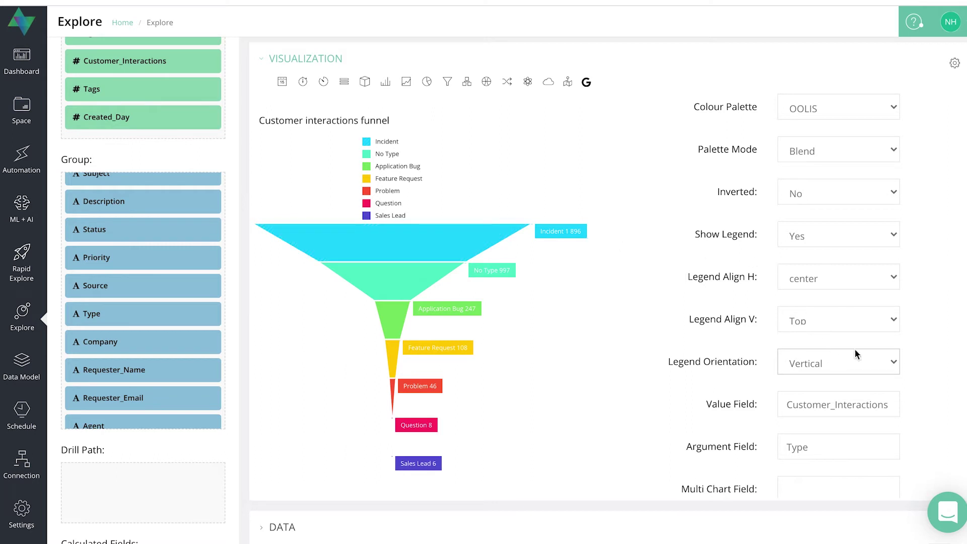
Step: Set the vertical legend's horizontal alignment to left
{"action": "left_click", "coordinate": [829, 328]}
{"action": "left_click", "coordinate": [820, 265]}
{"action": "left_click", "coordinate": [820, 265]}
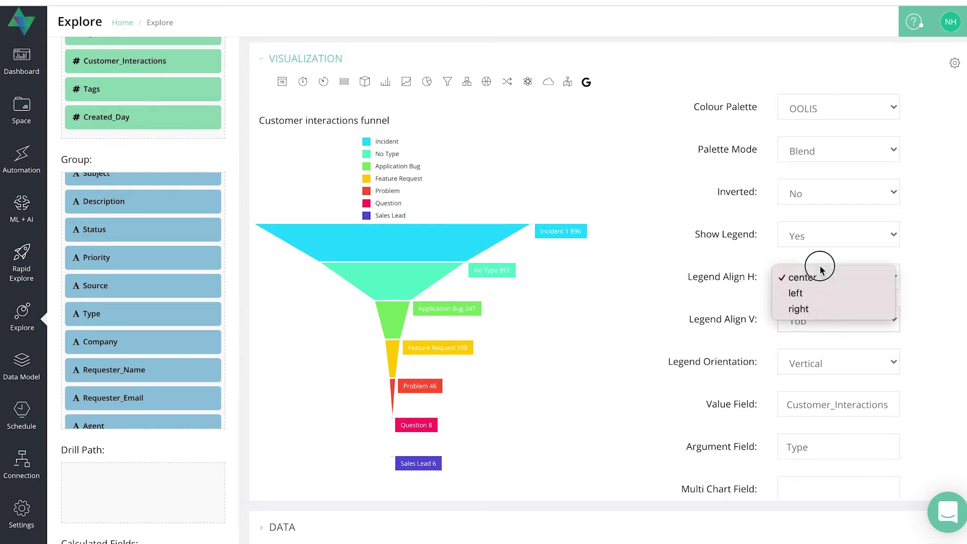
{"action": "left_click", "coordinate": [791, 296]}
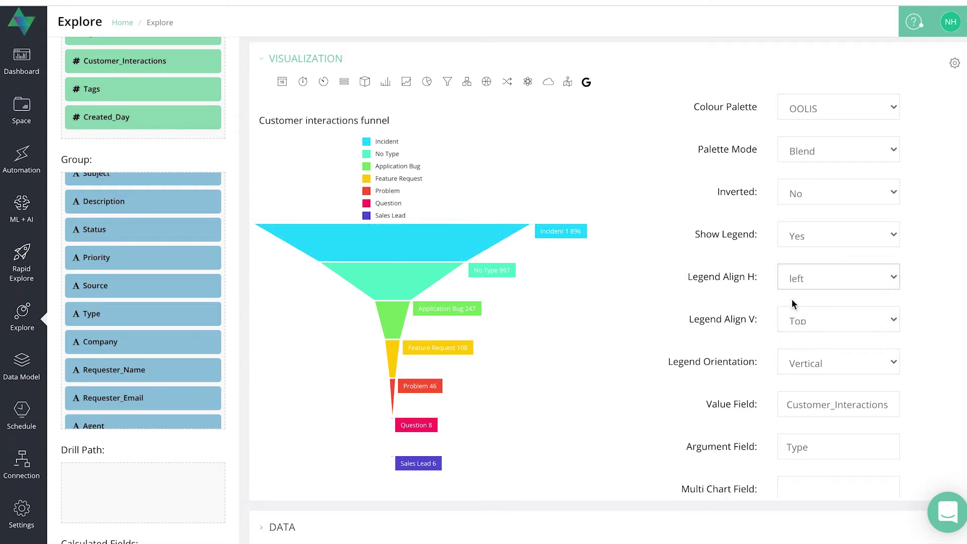
Step: Examine the Value Field and Argument Field settings against the chosen measure, the group field and the data table
{"action": "scroll", "coordinate": [799, 330], "scroll_direction": "down", "scroll_amount": 1}
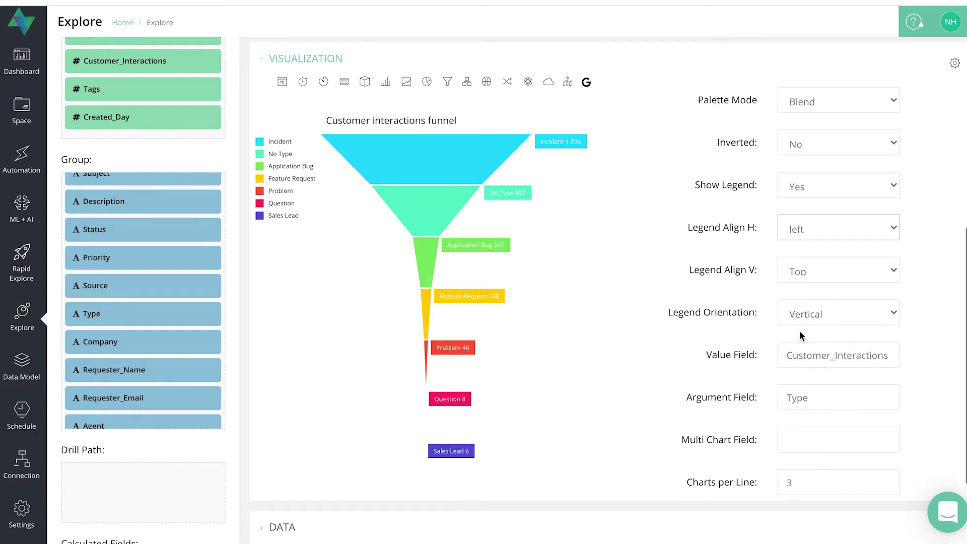
{"action": "scroll", "coordinate": [799, 330], "scroll_direction": "down", "scroll_amount": 1}
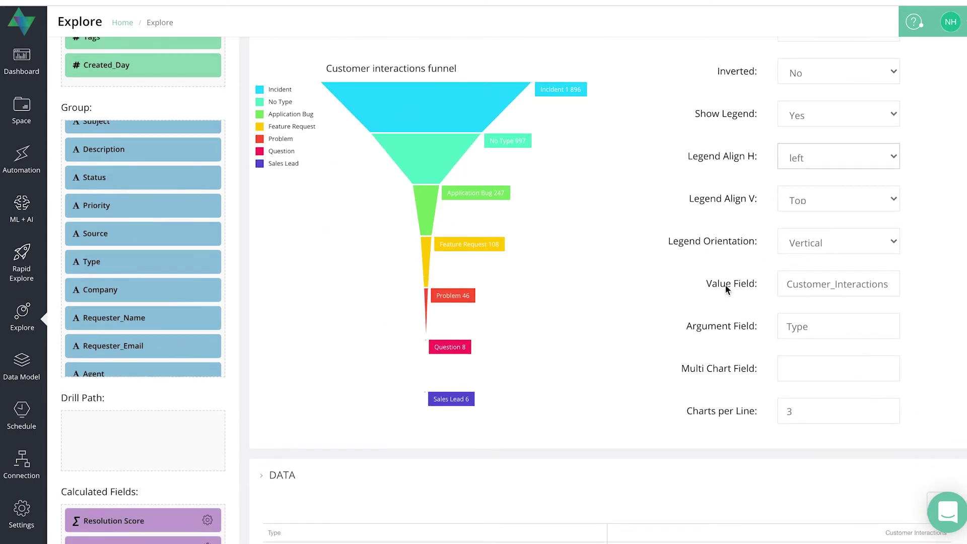
{"action": "scroll", "coordinate": [802, 287], "scroll_direction": "up", "scroll_amount": 6}
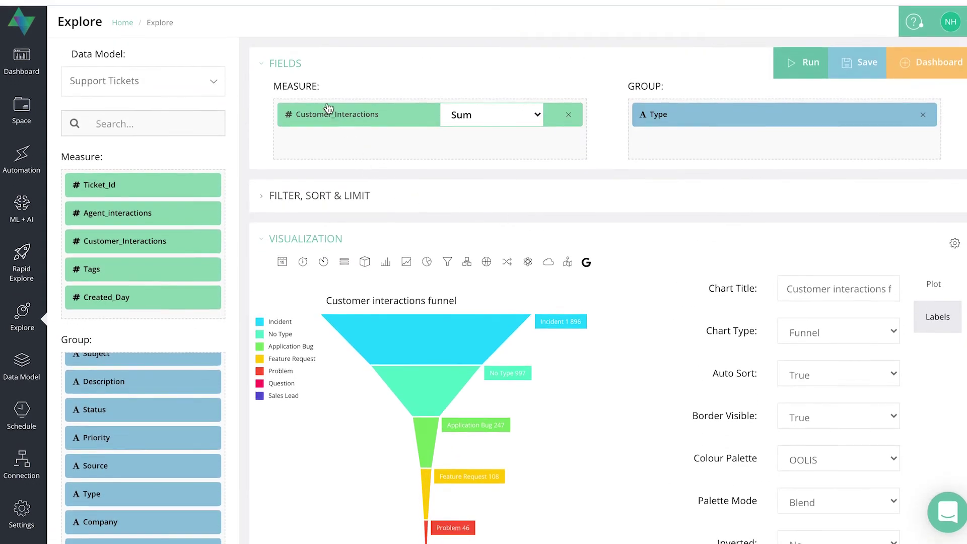
{"action": "scroll", "coordinate": [417, 167], "scroll_direction": "down", "scroll_amount": 6}
{"action": "scroll", "coordinate": [554, 151], "scroll_direction": "down", "scroll_amount": 3}
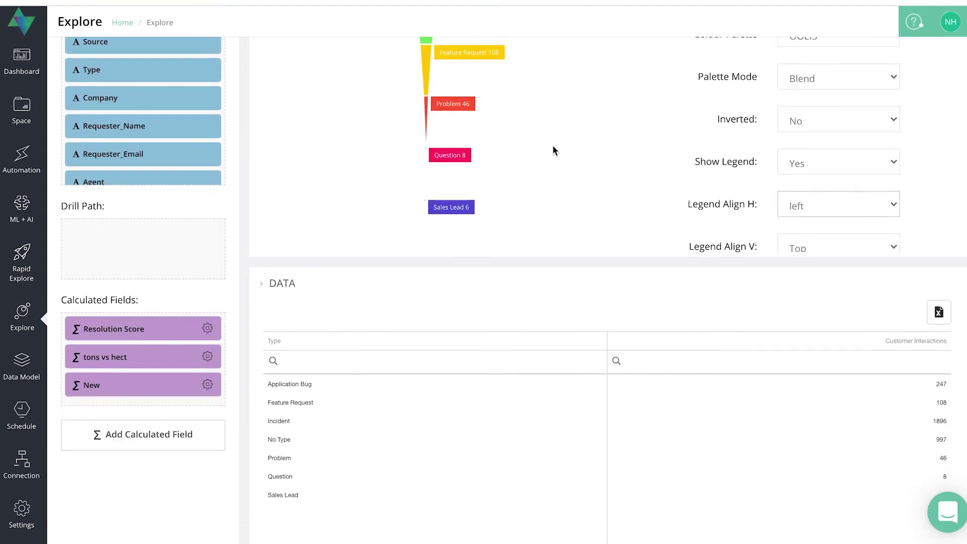
{"action": "scroll", "coordinate": [599, 171], "scroll_direction": "up", "scroll_amount": 5}
{"action": "scroll", "coordinate": [842, 403], "scroll_direction": "down", "scroll_amount": 5}
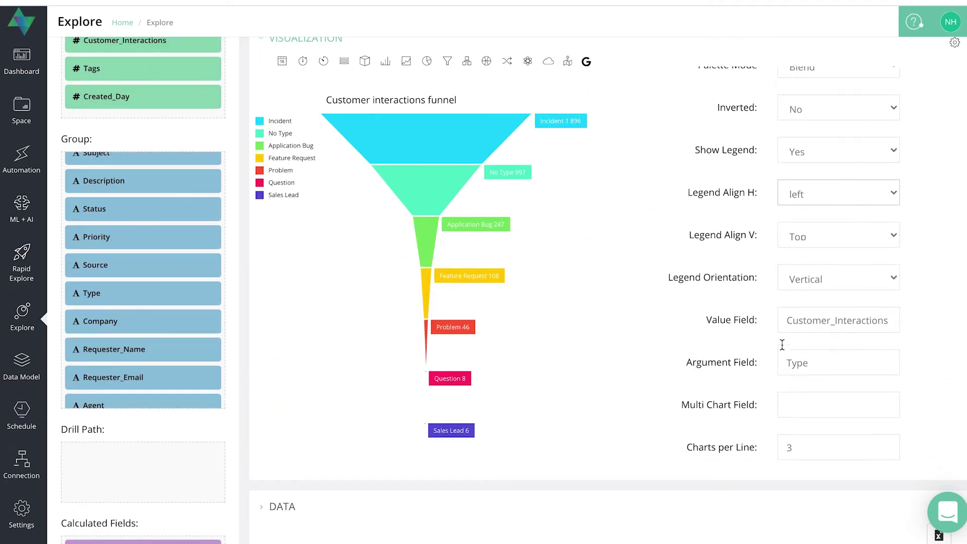
{"action": "scroll", "coordinate": [783, 346], "scroll_direction": "up", "scroll_amount": 3}
{"action": "scroll", "coordinate": [796, 334], "scroll_direction": "up", "scroll_amount": 6}
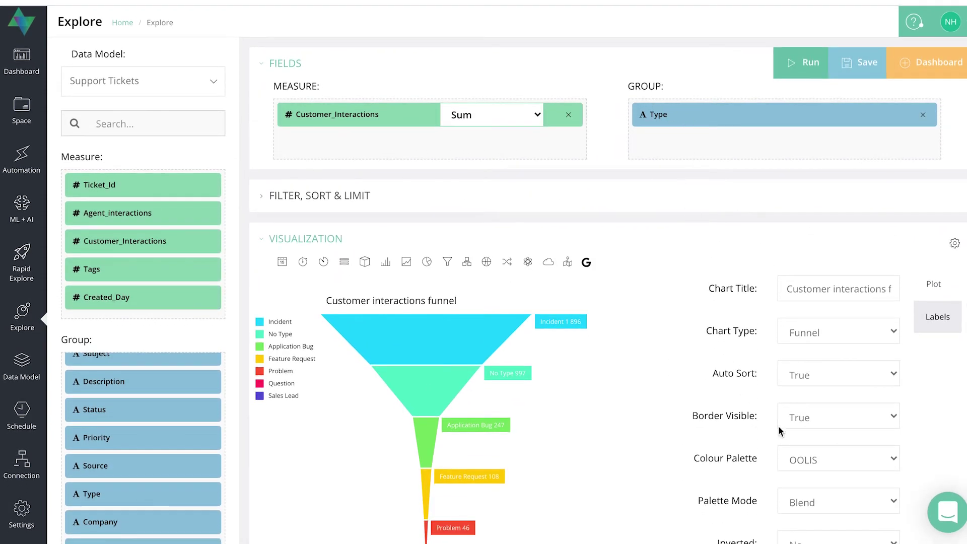
{"action": "scroll", "coordinate": [791, 431], "scroll_direction": "down", "scroll_amount": 8}
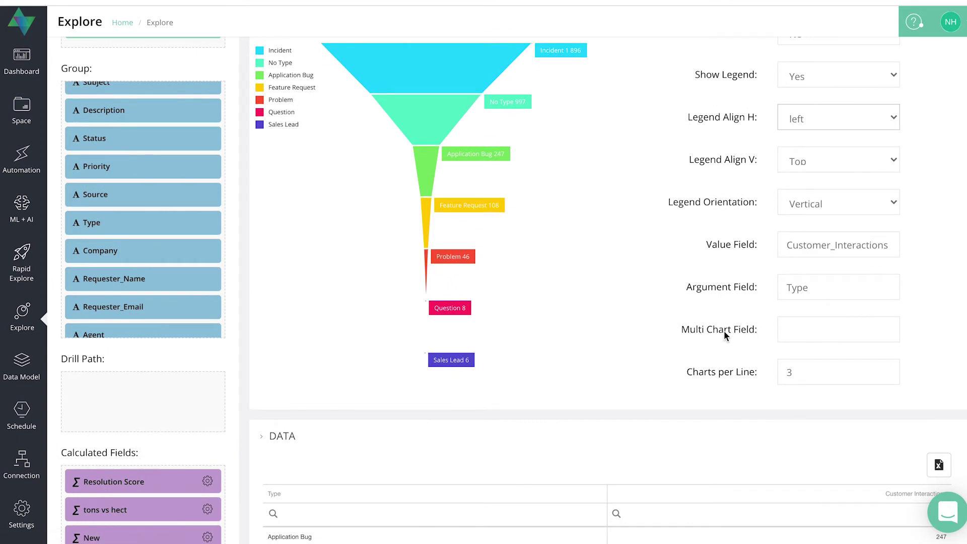
Step: Add Source as a second group field to split the funnel by source, and review the Multi Chart Field setting
{"action": "left_click", "coordinate": [791, 330]}
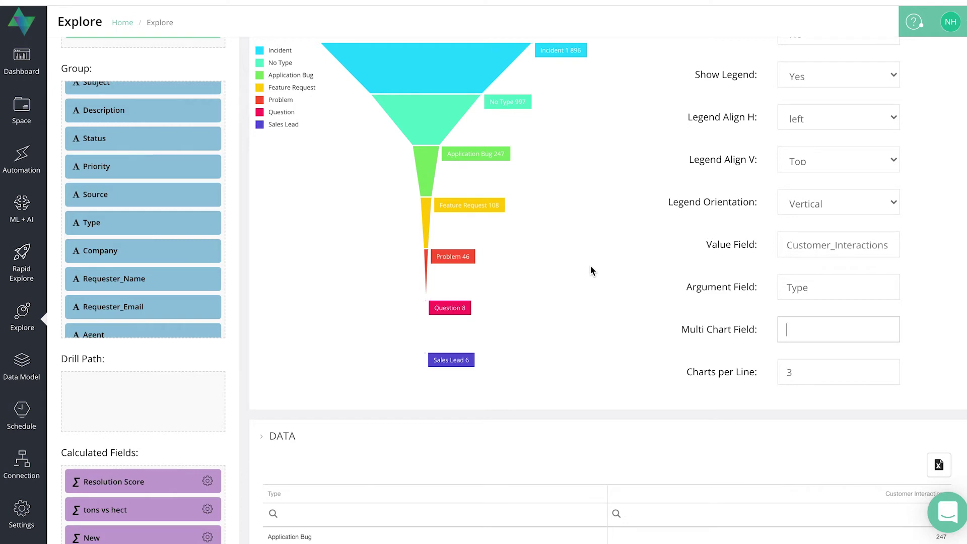
{"action": "scroll", "coordinate": [591, 267], "scroll_direction": "up", "scroll_amount": 5}
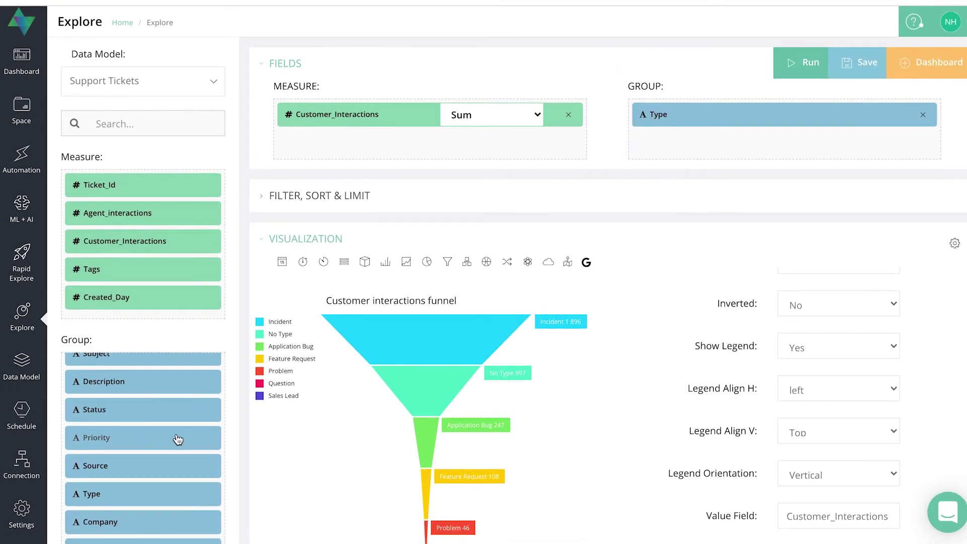
{"action": "scroll", "coordinate": [176, 438], "scroll_direction": "down", "scroll_amount": 1}
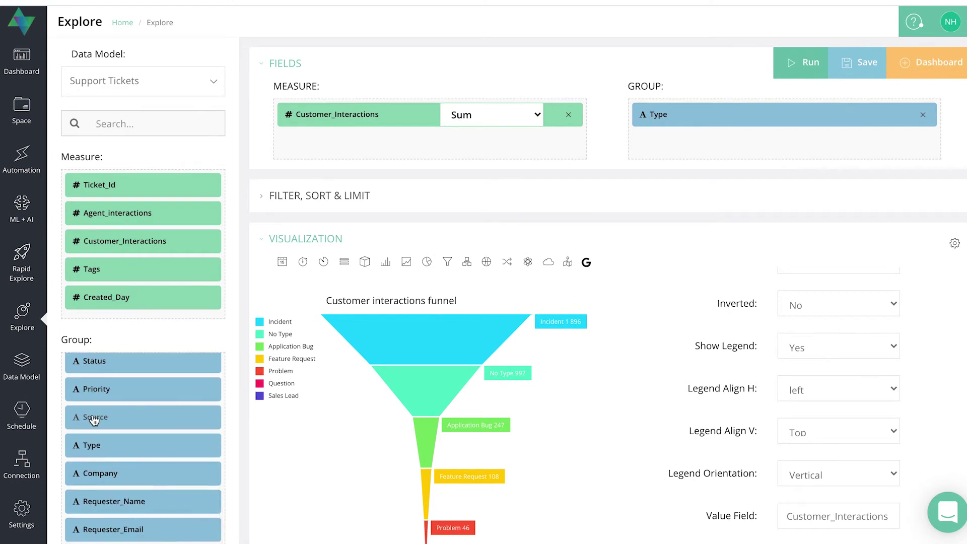
{"action": "left_click_drag", "start_coordinate": [115, 418], "coordinate": [685, 147]}
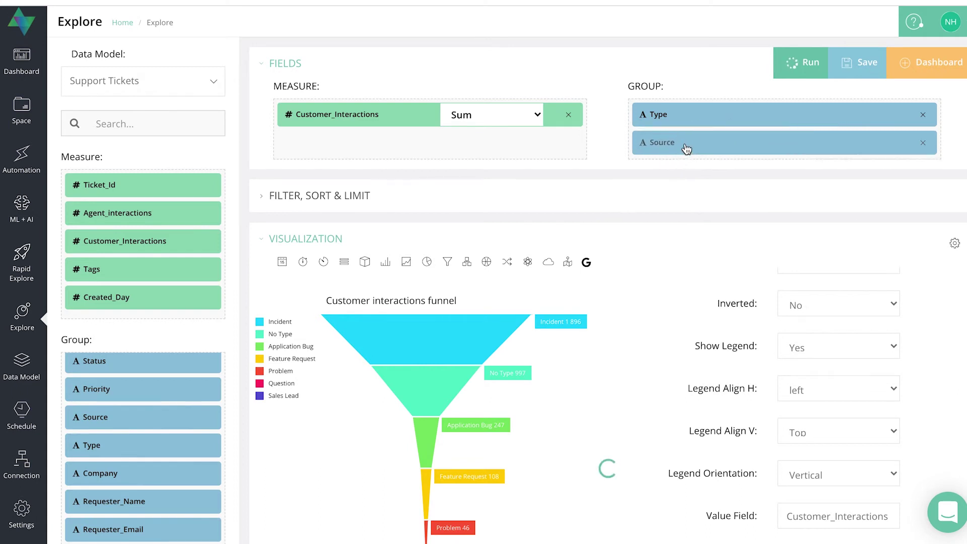
{"action": "scroll", "coordinate": [410, 365], "scroll_direction": "down", "scroll_amount": 3}
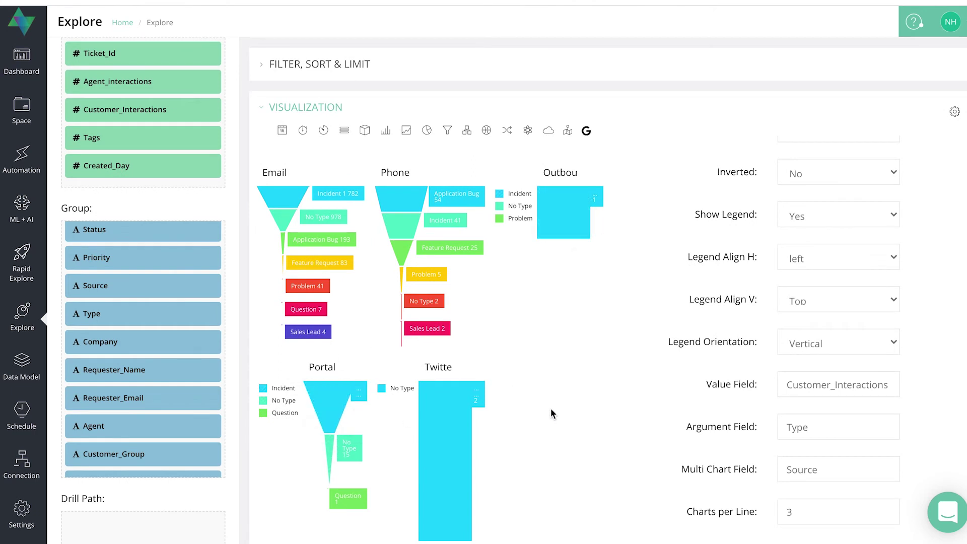
{"action": "scroll", "coordinate": [774, 389], "scroll_direction": "down", "scroll_amount": 4}
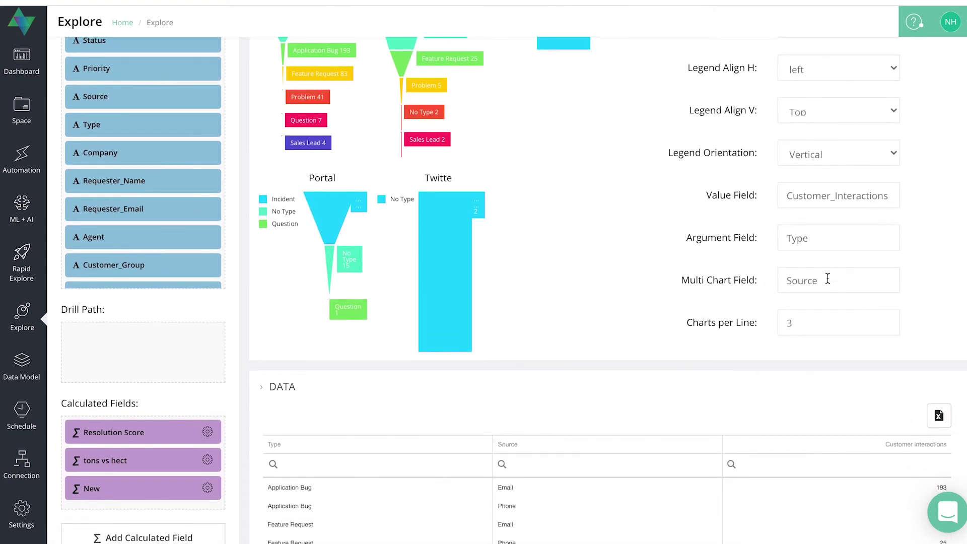
{"action": "left_click_drag", "start_coordinate": [827, 279], "coordinate": [778, 279]}
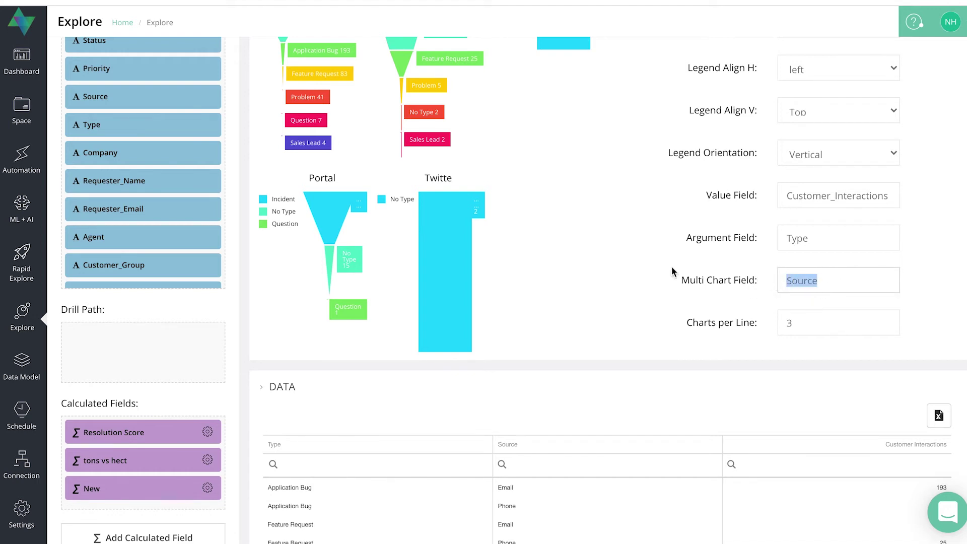
{"action": "scroll", "coordinate": [789, 280], "scroll_direction": "up", "scroll_amount": 7}
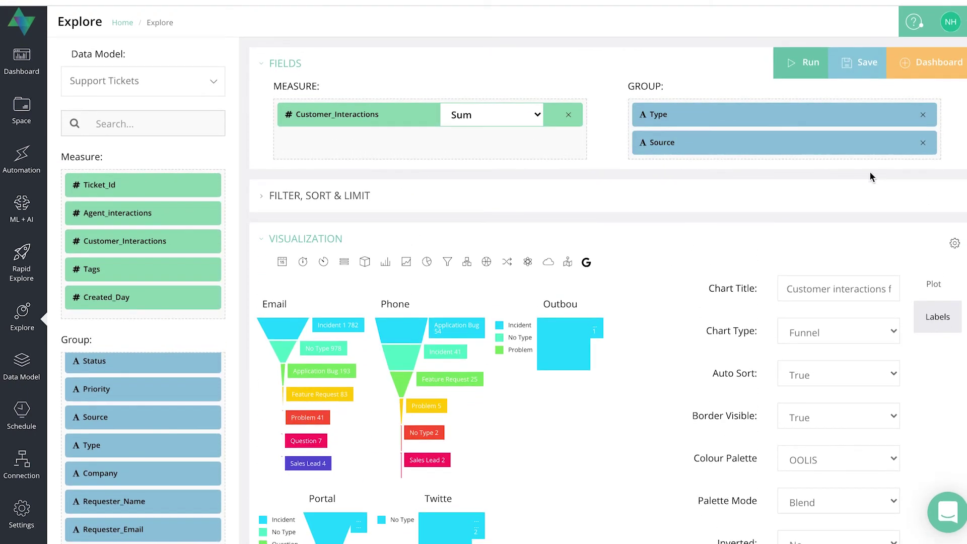
Step: Remove Source from the group fields, rerun the explore, and review the funnel's plot settings down to Charts per Line
{"action": "left_click", "coordinate": [922, 143]}
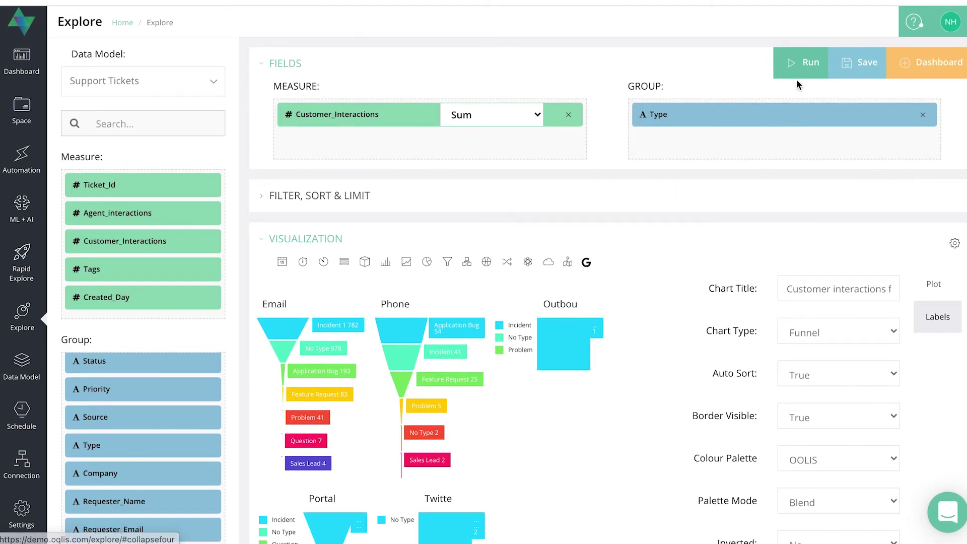
{"action": "left_click", "coordinate": [805, 62]}
{"action": "scroll", "coordinate": [608, 341], "scroll_direction": "down", "scroll_amount": 5}
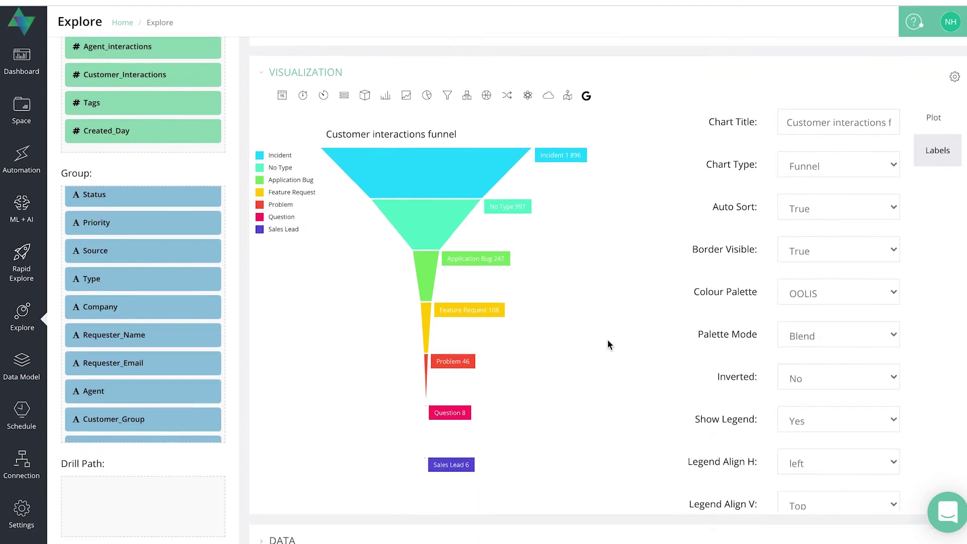
{"action": "scroll", "coordinate": [811, 282], "scroll_direction": "down", "scroll_amount": 3}
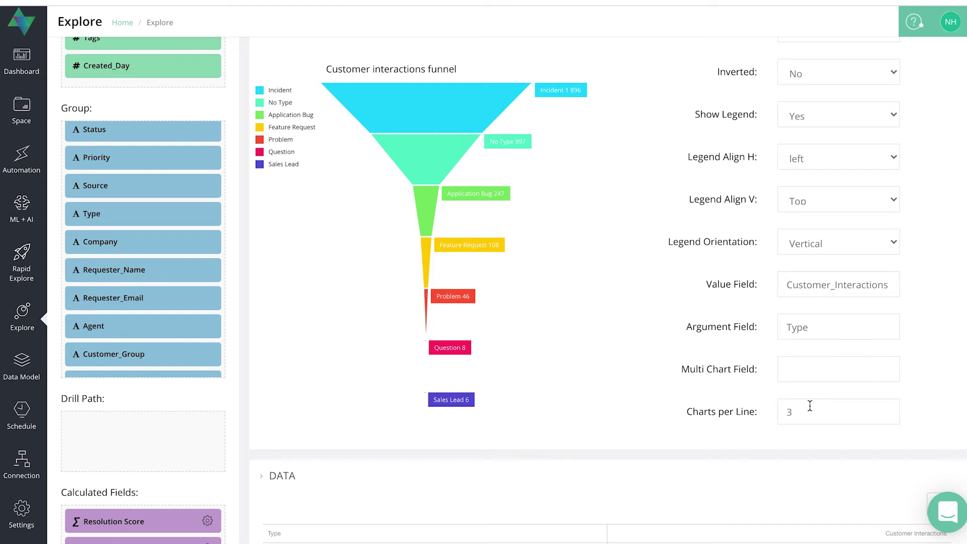
{"action": "scroll", "coordinate": [808, 405], "scroll_direction": "up", "scroll_amount": 5}
{"action": "scroll", "coordinate": [809, 405], "scroll_direction": "up", "scroll_amount": 1}
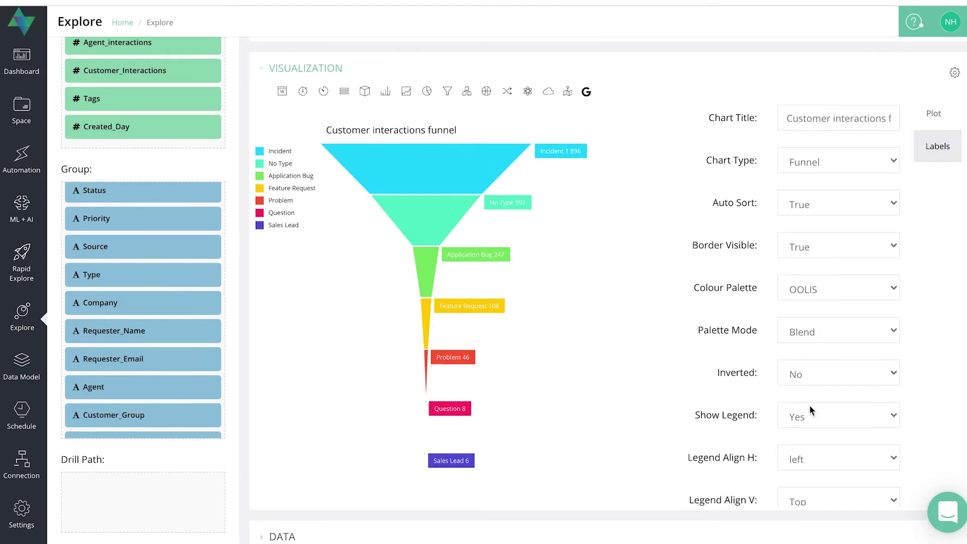
Step: In the funnel's label settings, try Labels Visible set to No and restore it to Yes
{"action": "left_click", "coordinate": [929, 148]}
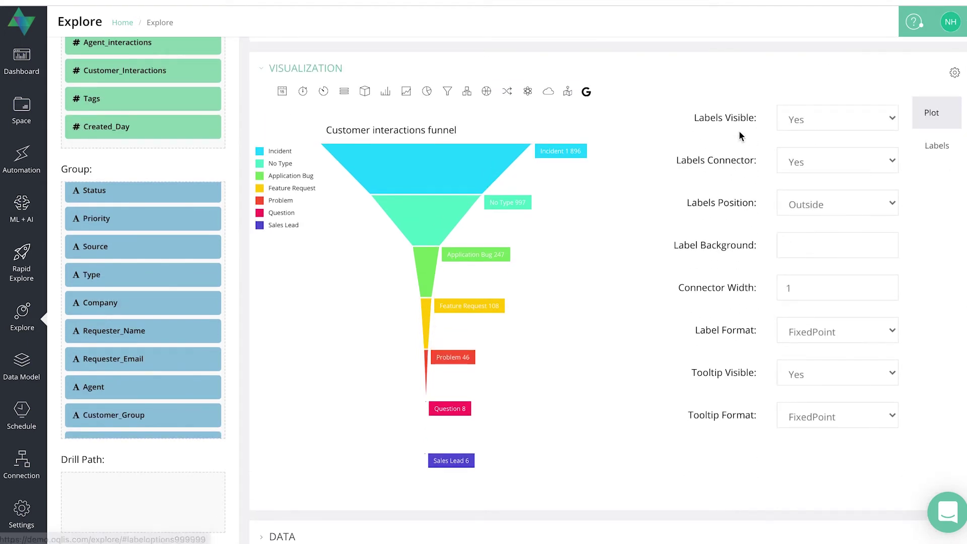
{"action": "left_click", "coordinate": [841, 119]}
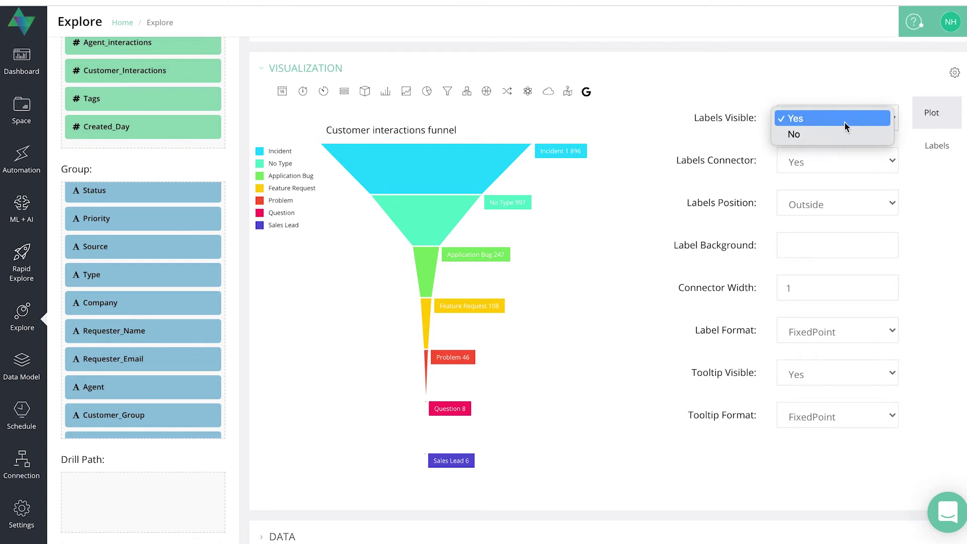
{"action": "left_click", "coordinate": [811, 135]}
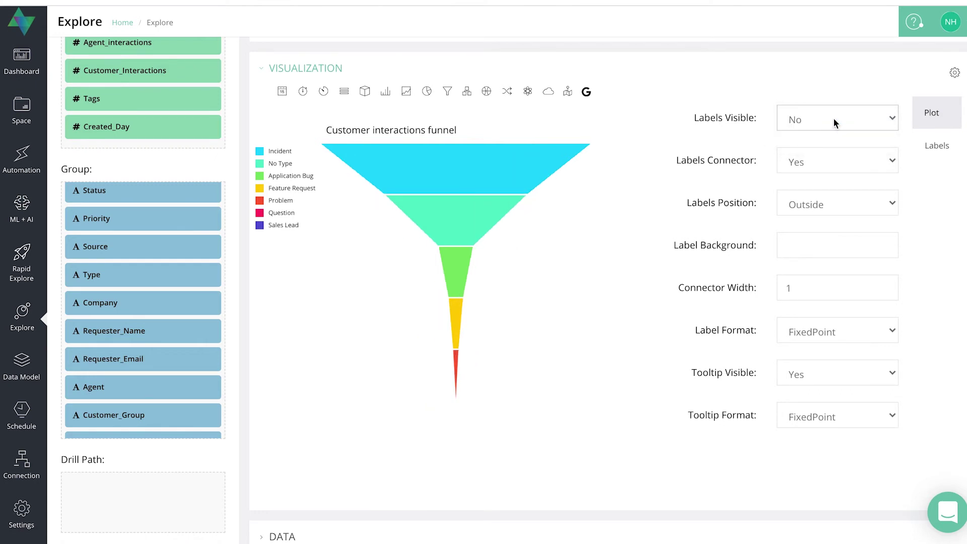
{"action": "left_click", "coordinate": [811, 119]}
{"action": "left_click", "coordinate": [795, 102]}
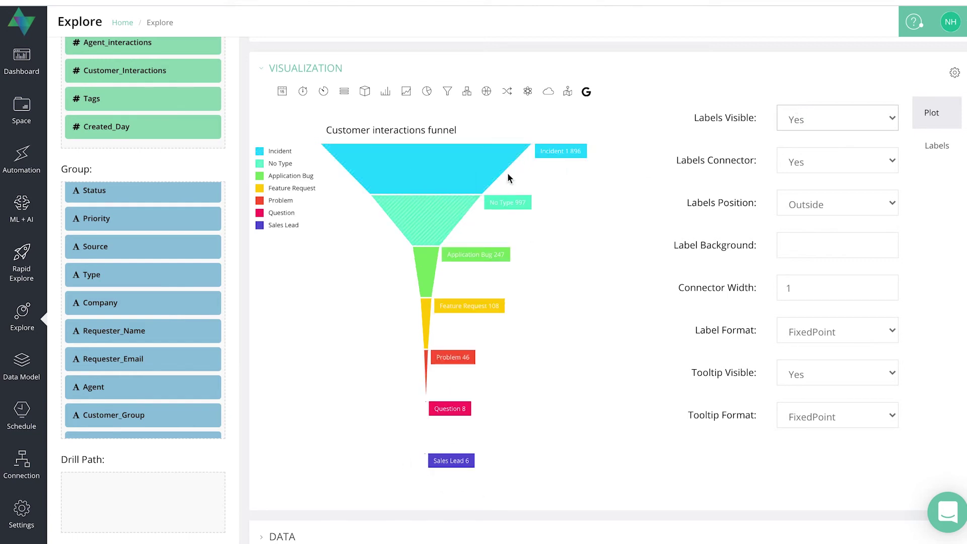
Step: Try the funnel with Labels Connector set to No and switch it back to Yes
{"action": "left_click", "coordinate": [843, 165]}
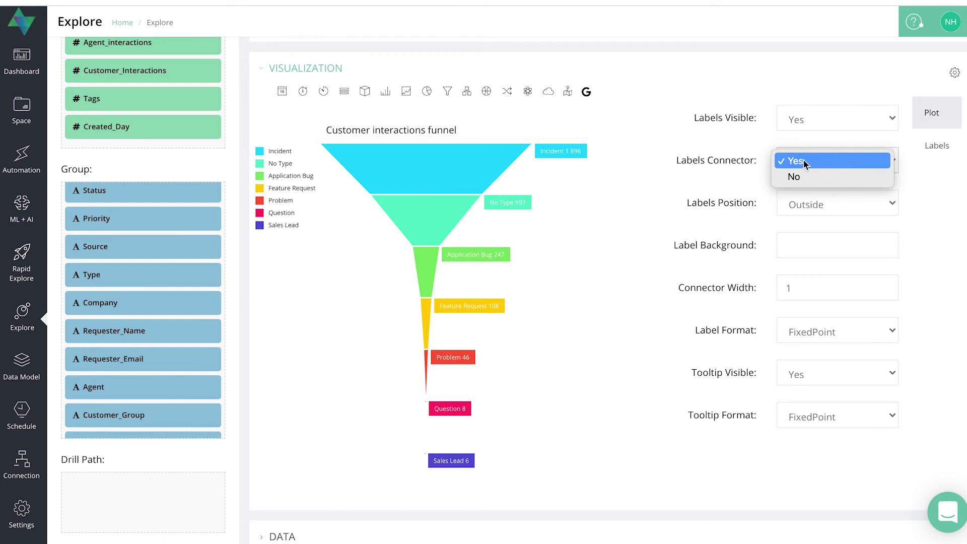
{"action": "left_click", "coordinate": [799, 177]}
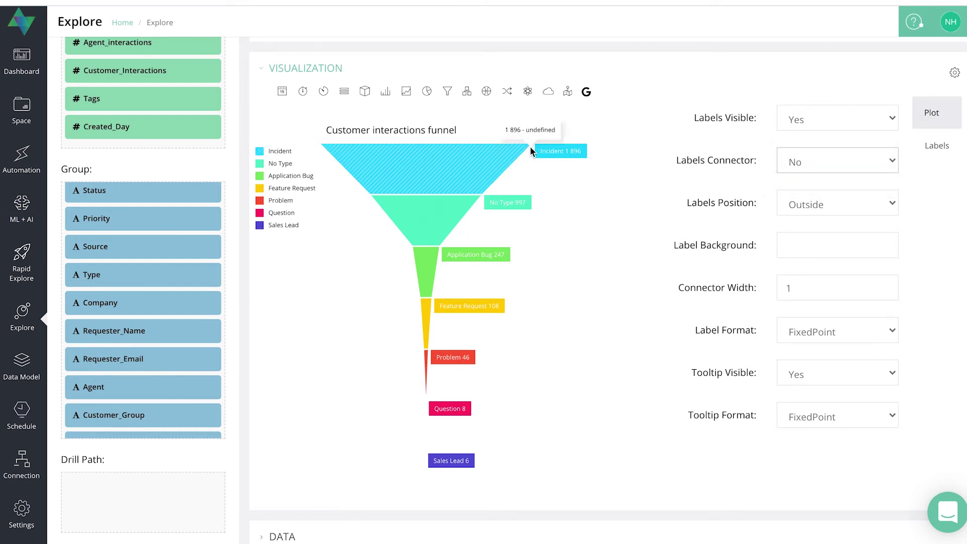
{"action": "left_click", "coordinate": [819, 164]}
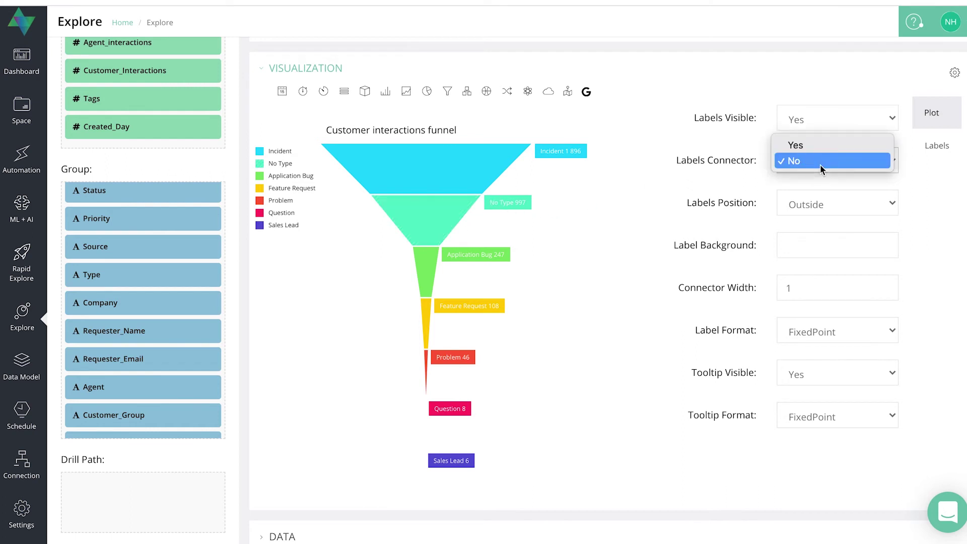
{"action": "left_click", "coordinate": [798, 144]}
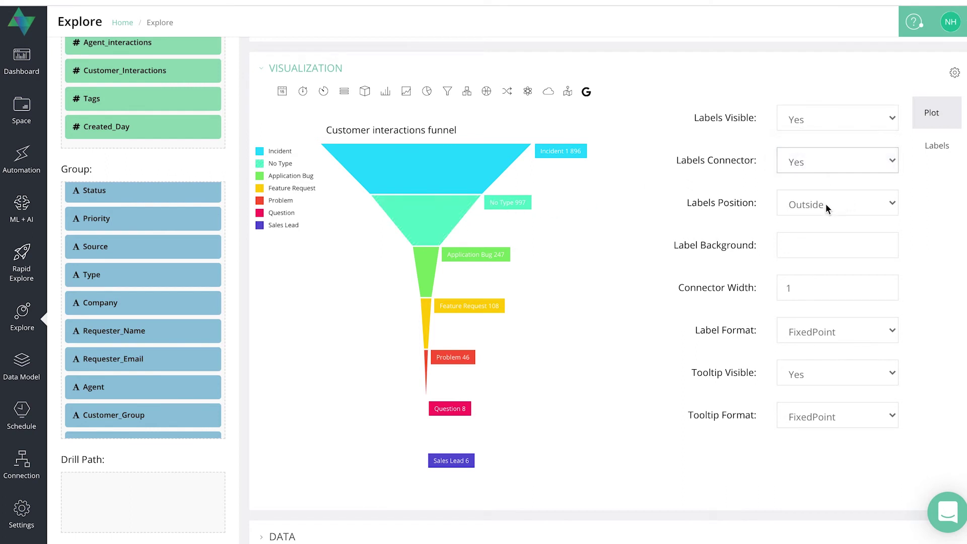
Step: Try placing the funnel labels Inside and return Labels Position to Outside
{"action": "left_click", "coordinate": [883, 209]}
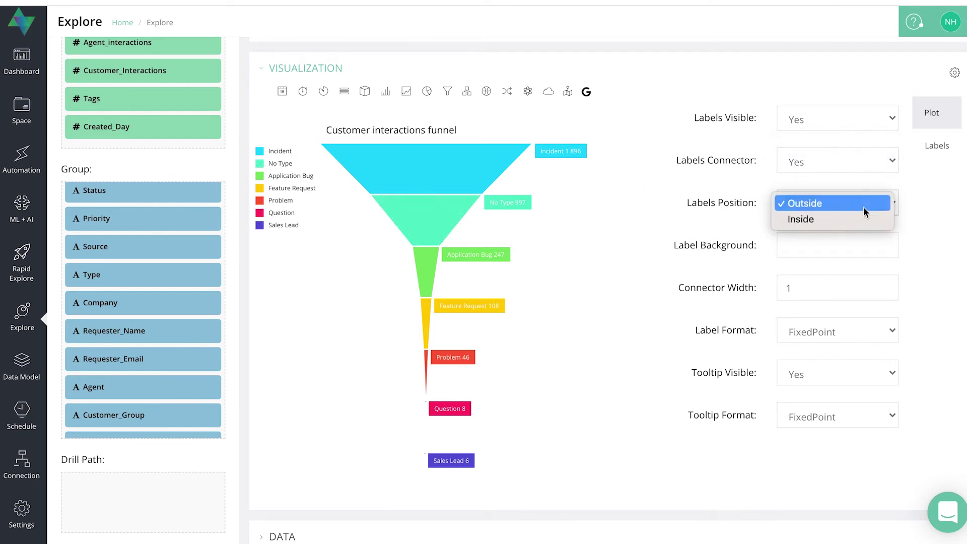
{"action": "left_click", "coordinate": [801, 219]}
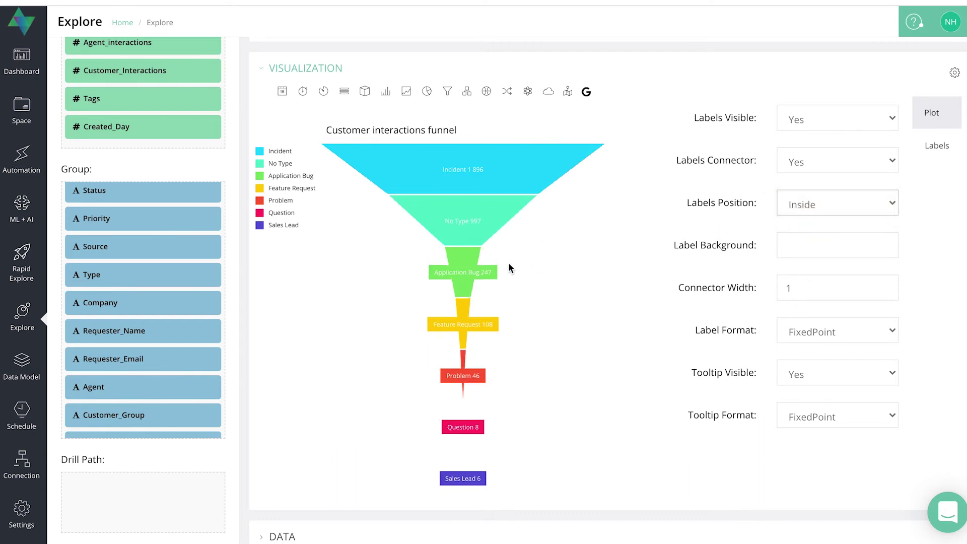
{"action": "left_click", "coordinate": [811, 199]}
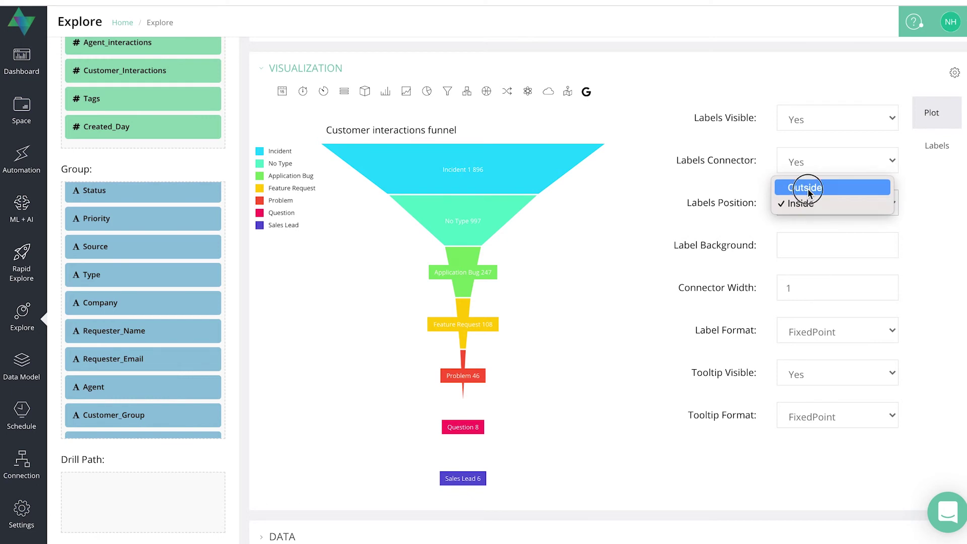
{"action": "left_click", "coordinate": [868, 187]}
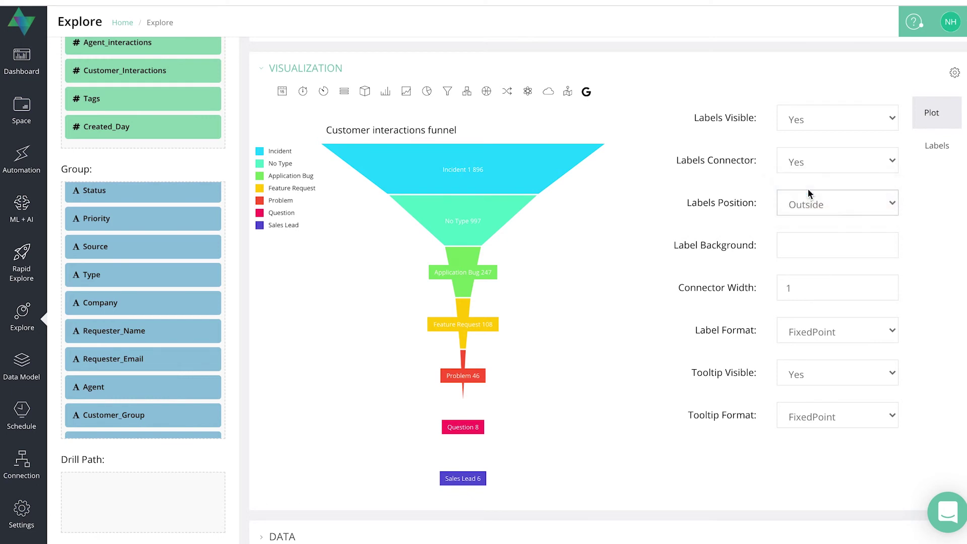
Step: Try a blue Label Background on the funnel labels, clear it, and rerun the explore to restore the label colours
{"action": "left_click", "coordinate": [799, 249]}
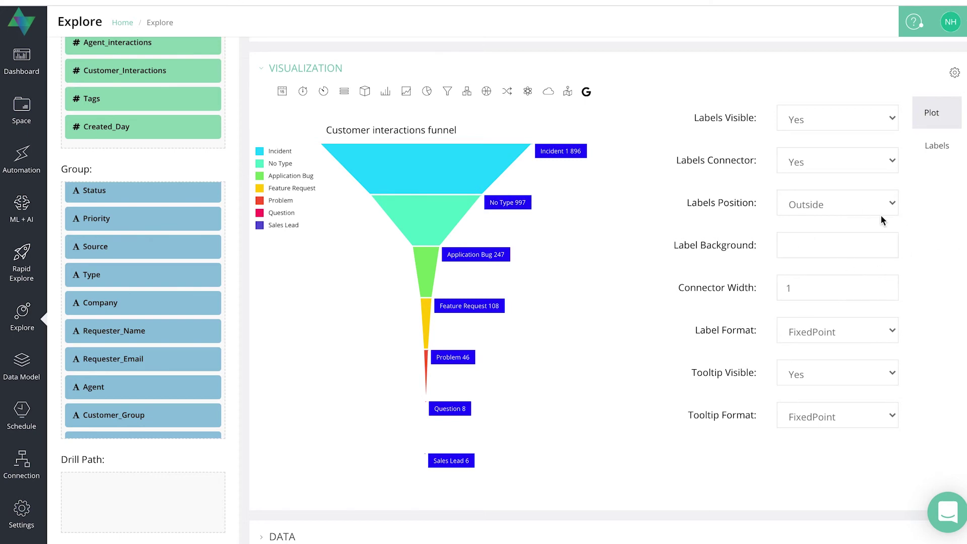
{"action": "scroll", "coordinate": [883, 217], "scroll_direction": "up", "scroll_amount": 4}
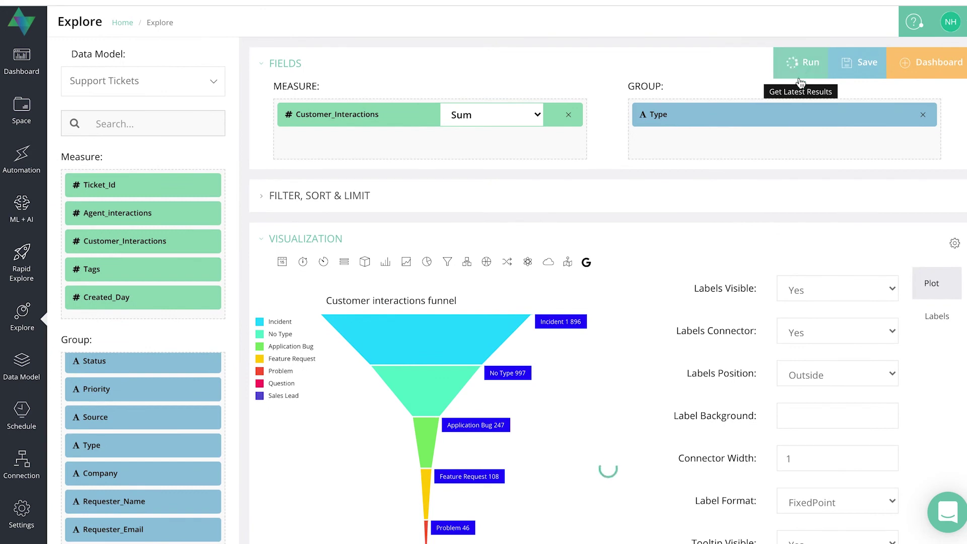
{"action": "left_click", "coordinate": [801, 65]}
{"action": "scroll", "coordinate": [805, 313], "scroll_direction": "down", "scroll_amount": 4}
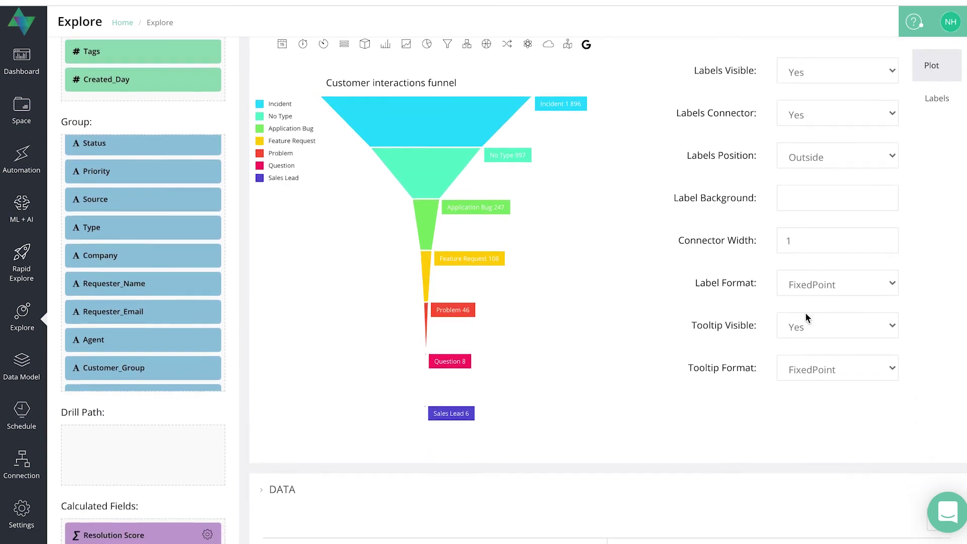
Step: Review the Connector Width setting and the available Label Format options for the funnel labels
{"action": "left_click", "coordinate": [821, 236]}
{"action": "left_click", "coordinate": [515, 191]}
{"action": "left_click", "coordinate": [824, 244]}
{"action": "left_click", "coordinate": [880, 287]}
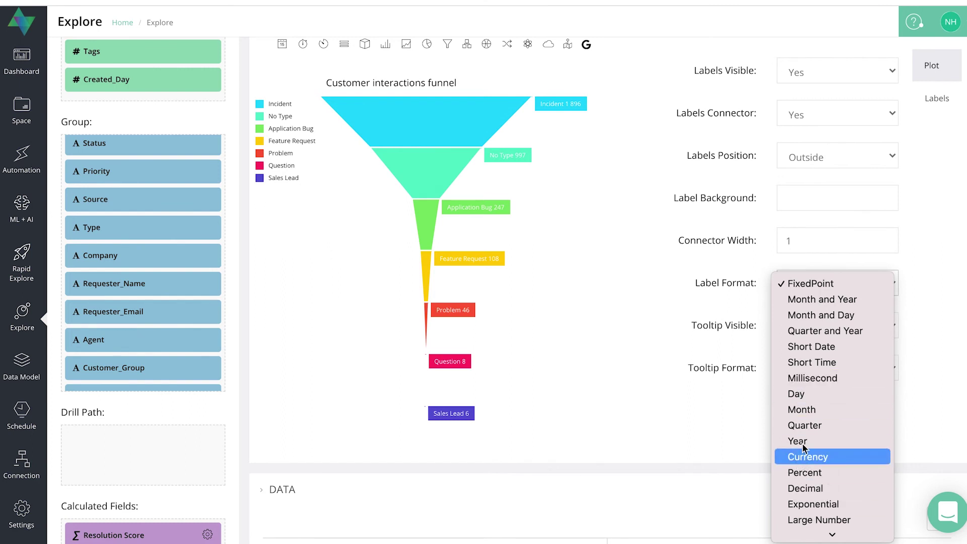
{"action": "left_click", "coordinate": [762, 269]}
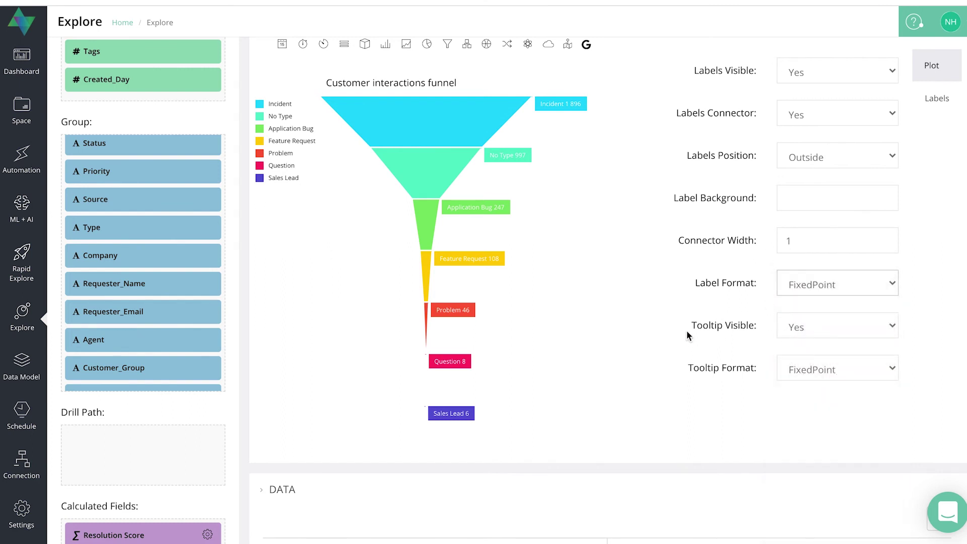
Step: Inspect the funnel segments' tooltips, try Tooltip Visible set to No, and restore it to Yes
{"action": "mouse_move", "coordinate": [429, 174]}
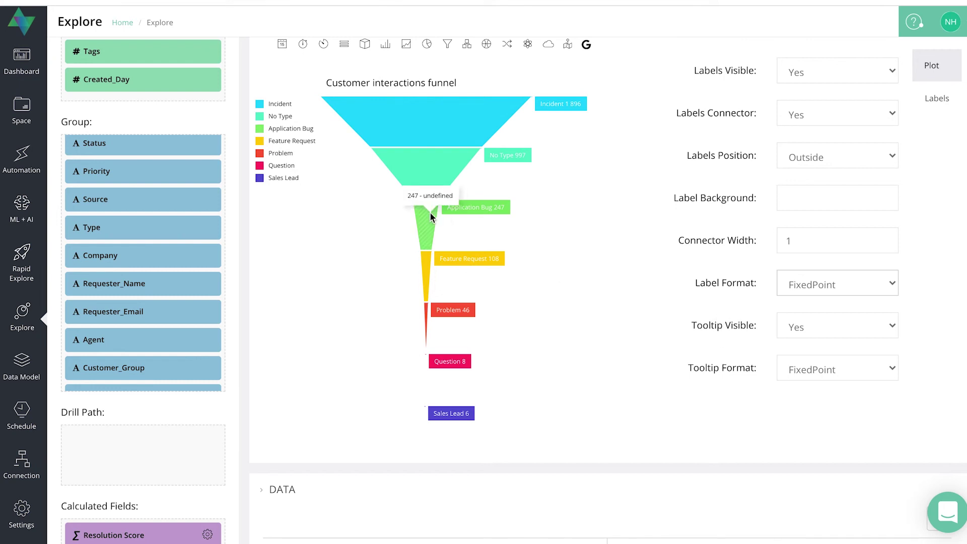
{"action": "mouse_move", "coordinate": [426, 125]}
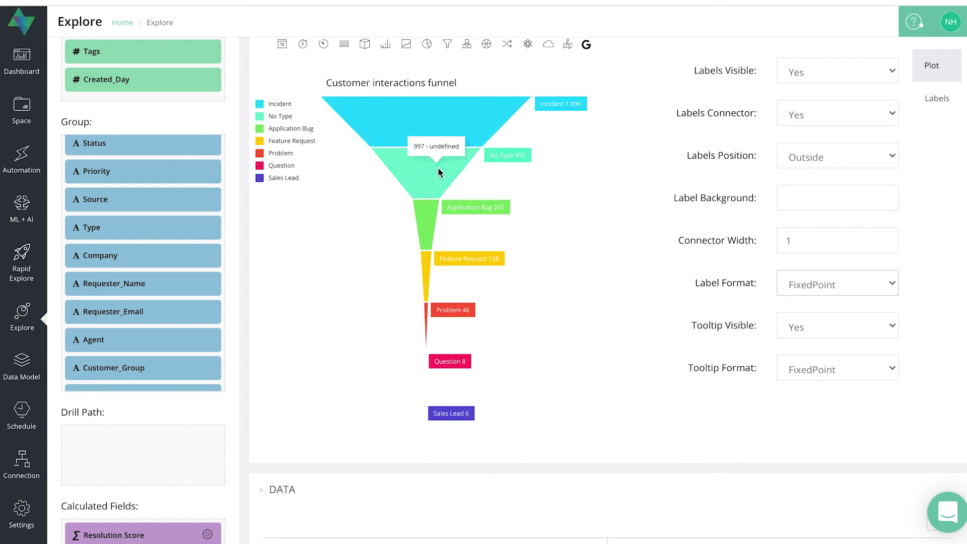
{"action": "left_click", "coordinate": [820, 328]}
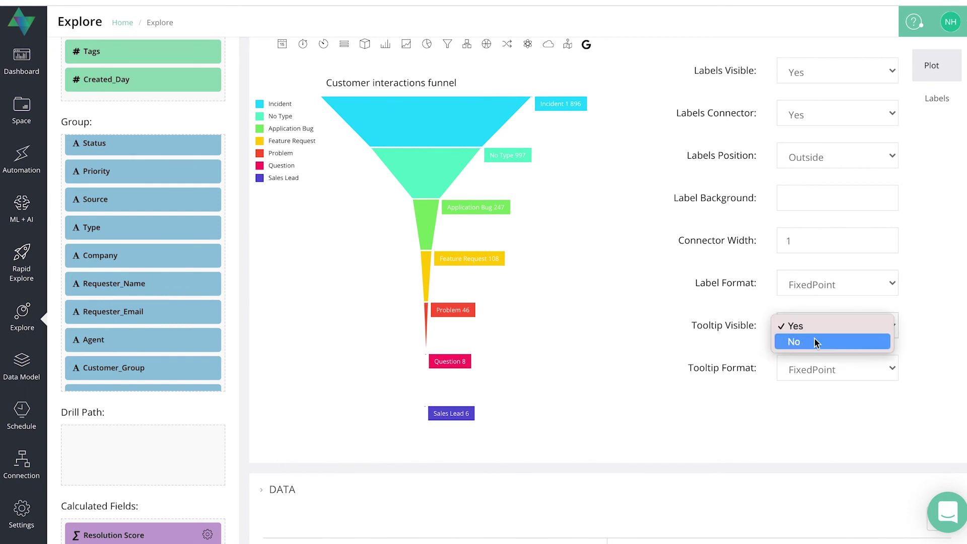
{"action": "left_click", "coordinate": [815, 341]}
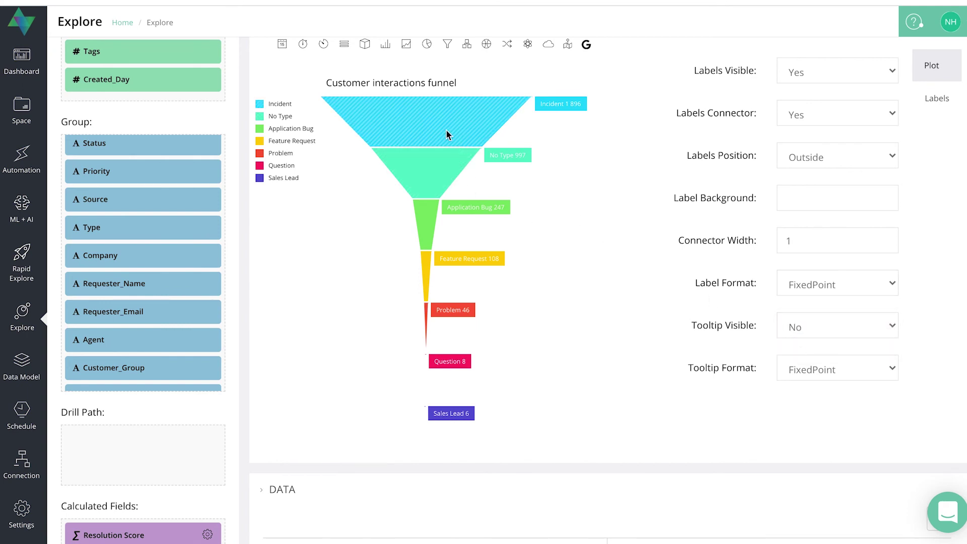
{"action": "left_click", "coordinate": [871, 333]}
{"action": "left_click", "coordinate": [804, 308]}
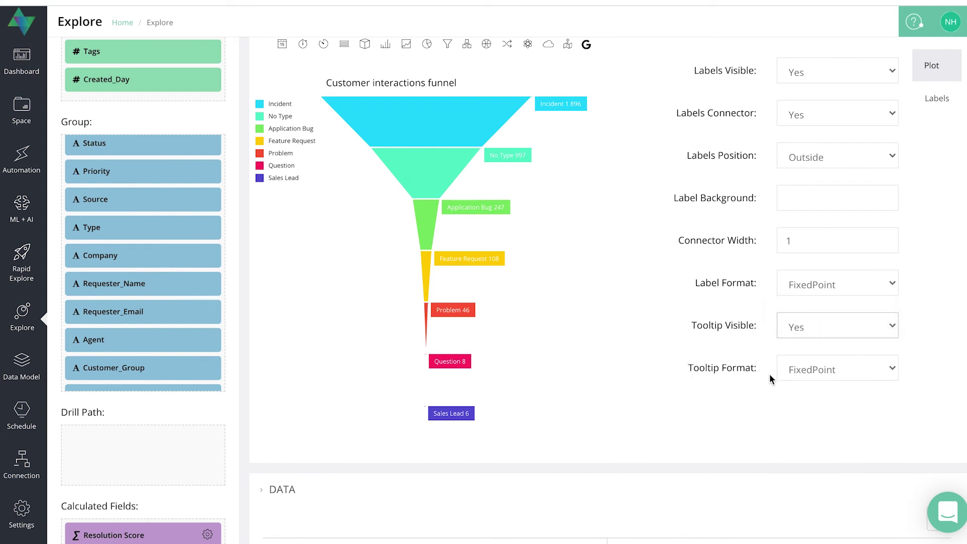
Step: Review the available Tooltip Format options and check the tooltip on the Incident segment
{"action": "left_click", "coordinate": [825, 372]}
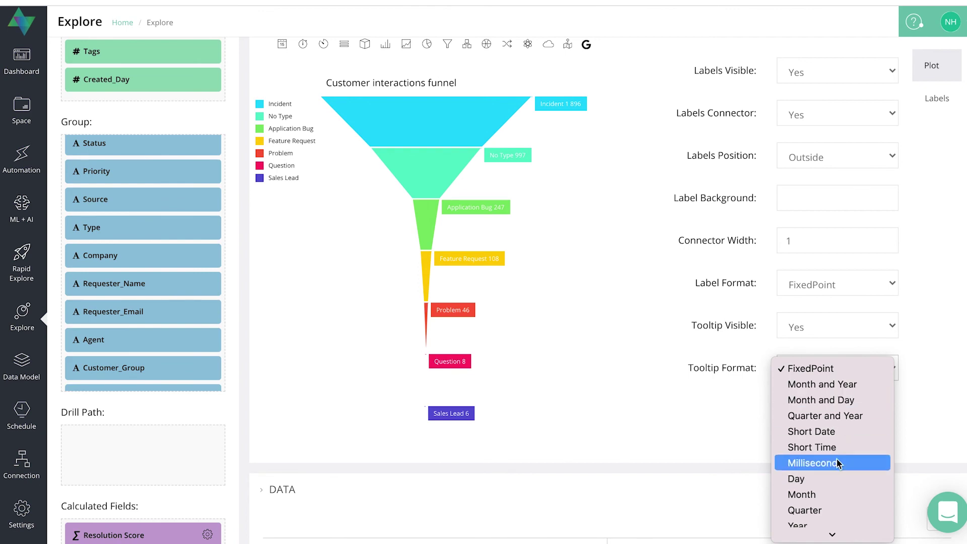
{"action": "left_click", "coordinate": [579, 299]}
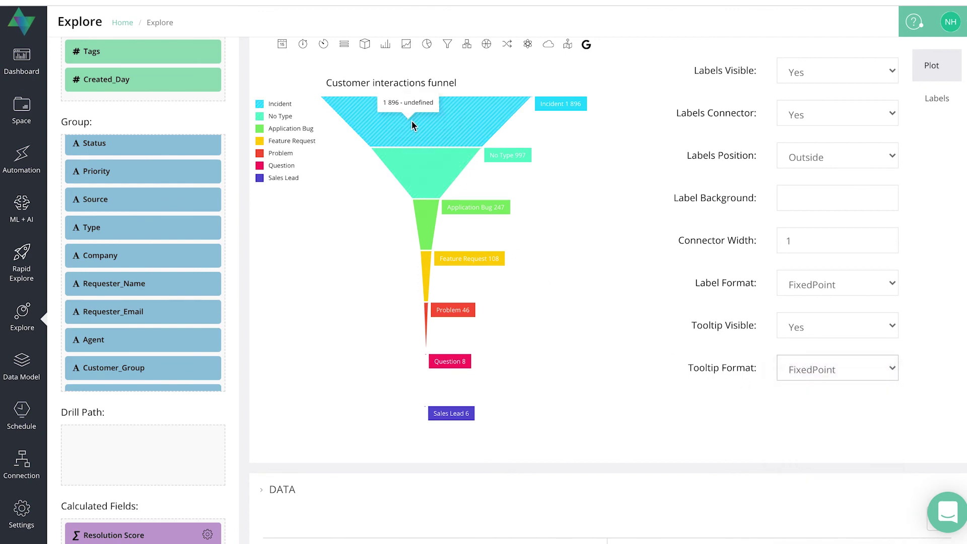
{"action": "scroll", "coordinate": [698, 309], "scroll_direction": "down", "scroll_amount": 2}
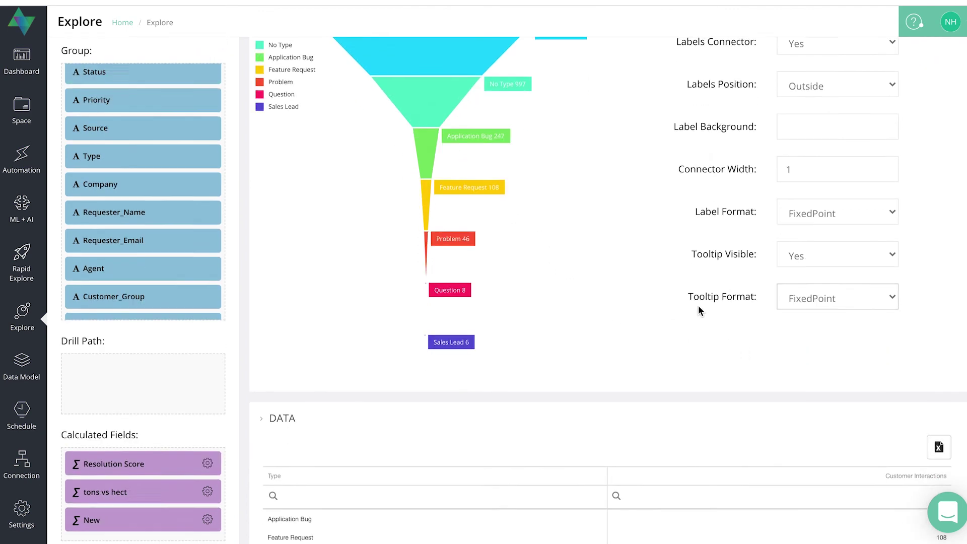
Step: Hide the visualization's chart settings so the funnel fills the full width
{"action": "scroll", "coordinate": [698, 305], "scroll_direction": "up", "scroll_amount": 4}
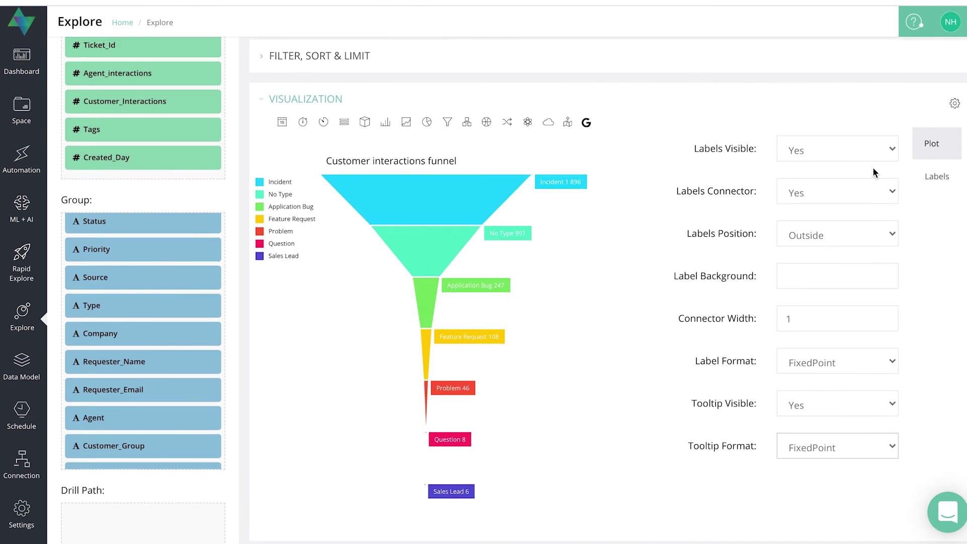
{"action": "left_click", "coordinate": [931, 144]}
{"action": "left_click", "coordinate": [954, 103]}
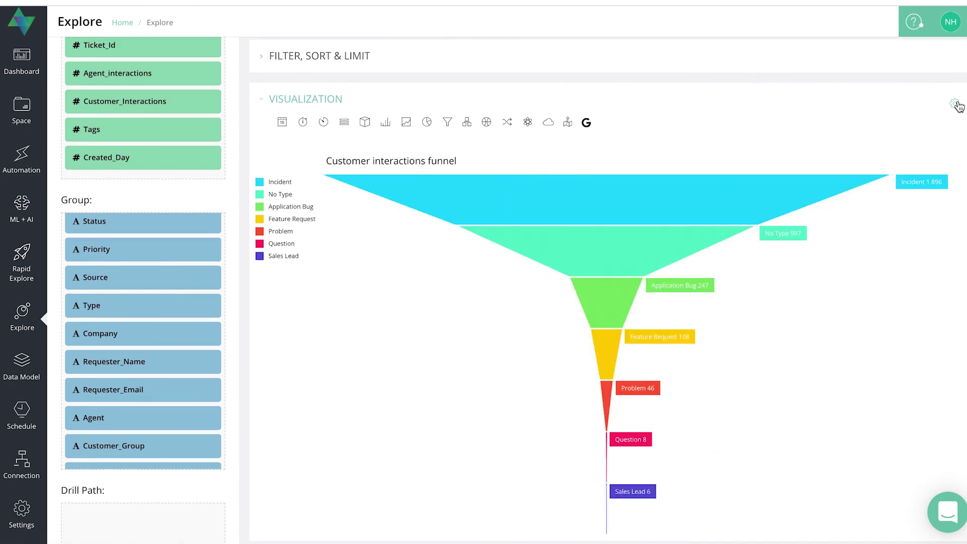
Step: Save the explore as "Quick Reference Help - Funnel" in the OQLIS Quick Reference Help space
{"action": "scroll", "coordinate": [831, 148], "scroll_direction": "up", "scroll_amount": 3}
{"action": "left_click", "coordinate": [856, 63]}
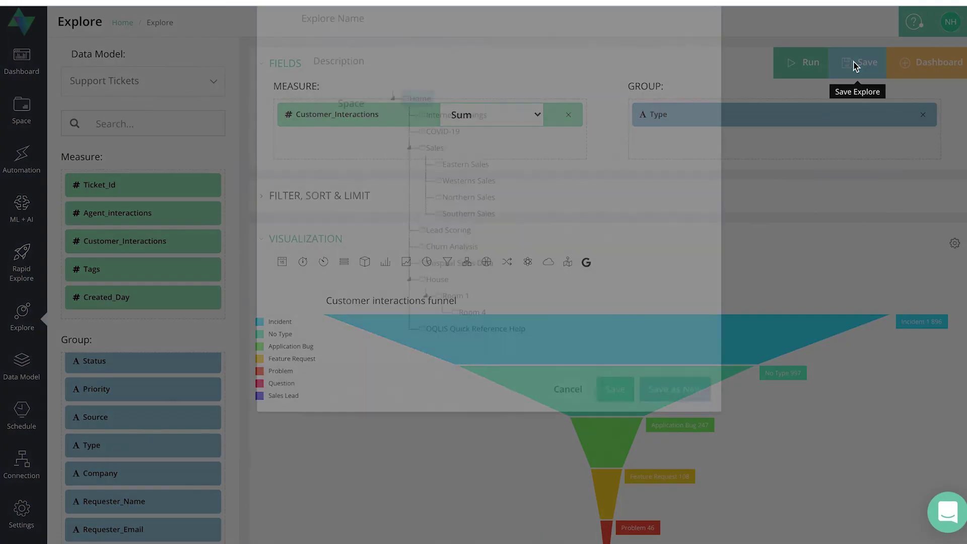
{"action": "left_click", "coordinate": [422, 117]}
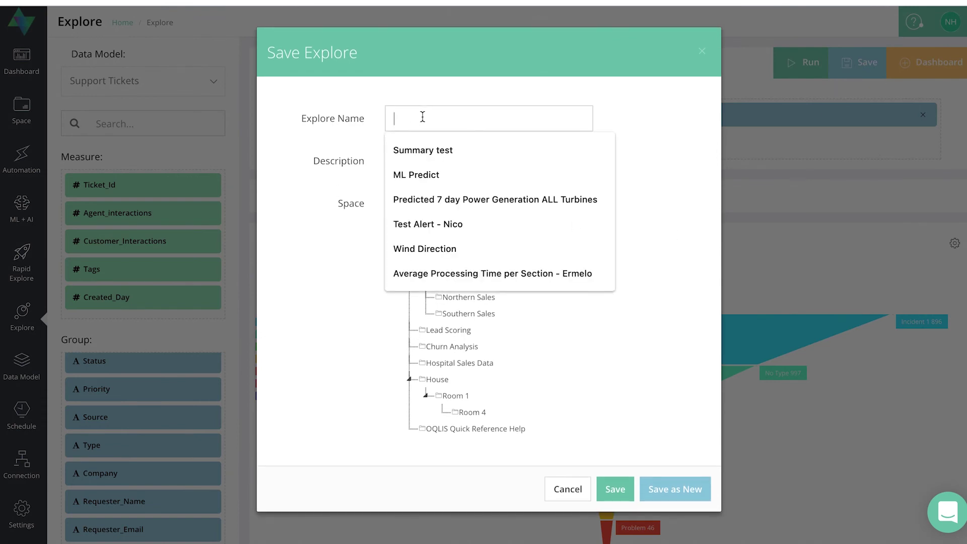
{"action": "type", "text": "Quick Reference Help - Funnel"}
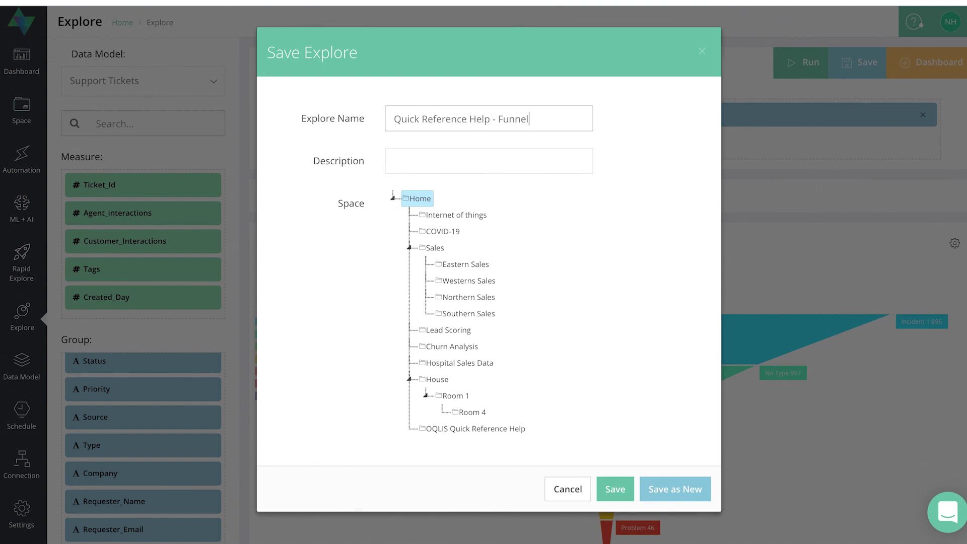
{"action": "left_click", "coordinate": [466, 430]}
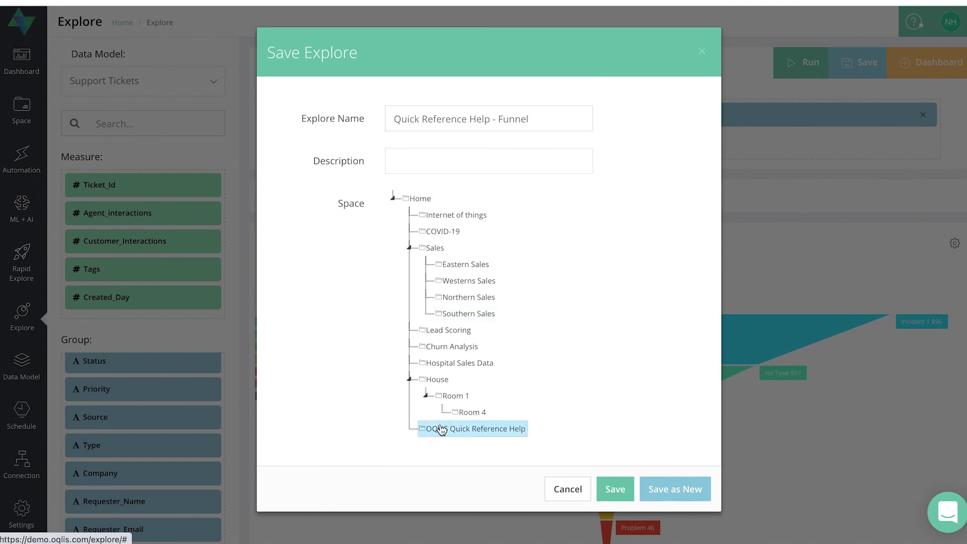
{"action": "left_click", "coordinate": [611, 486]}
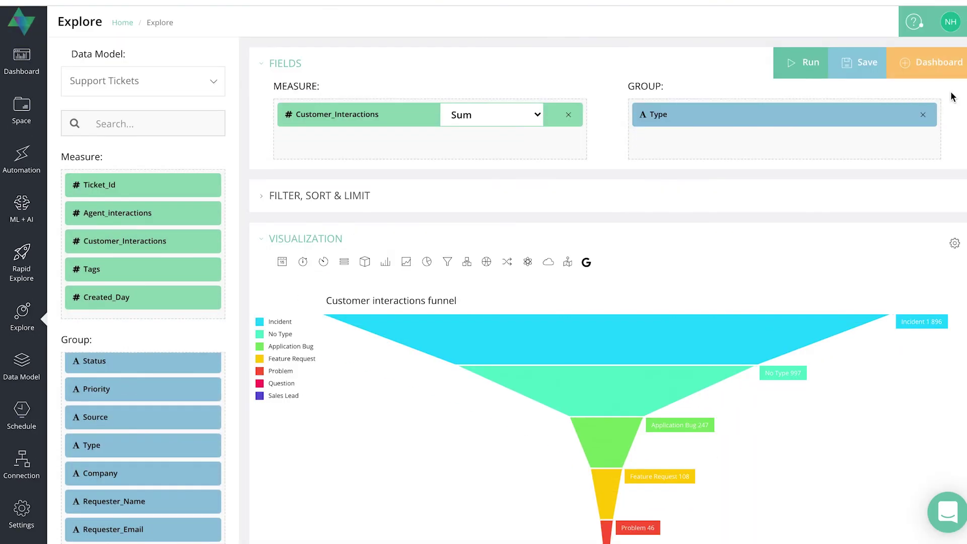
Step: Add the funnel to the existing OQLIS Quick Reference help dashboard and enlarge its tile until all seven segment labels fit
{"action": "left_click", "coordinate": [939, 78]}
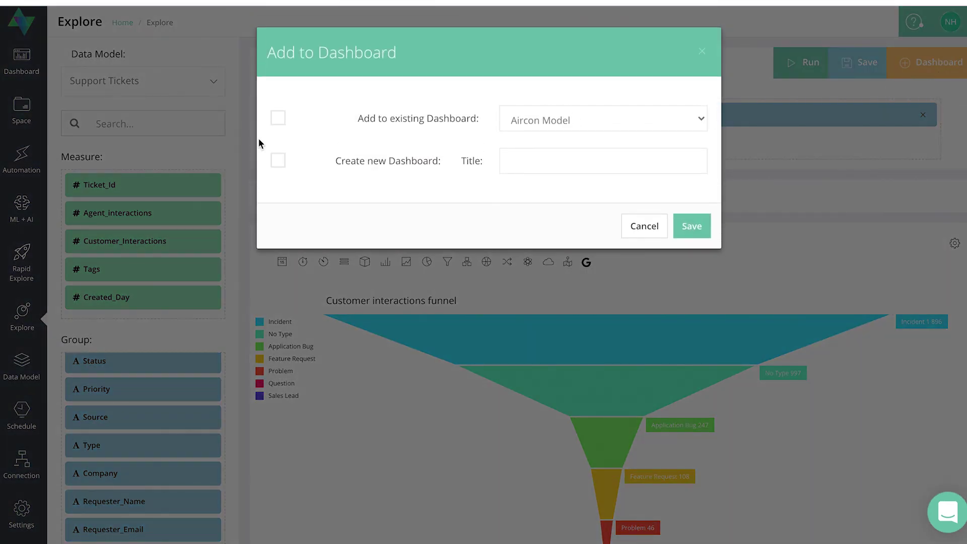
{"action": "left_click", "coordinate": [509, 122]}
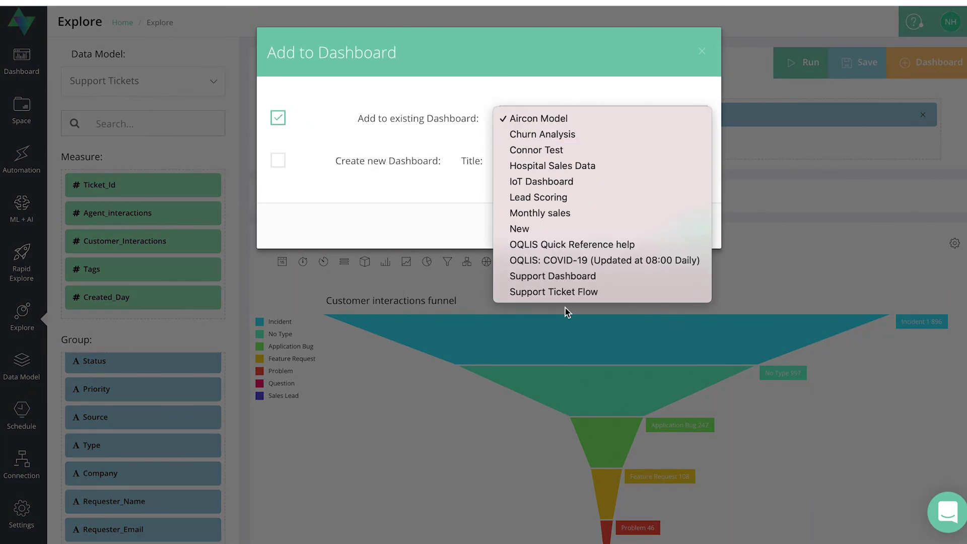
{"action": "left_click", "coordinate": [559, 246]}
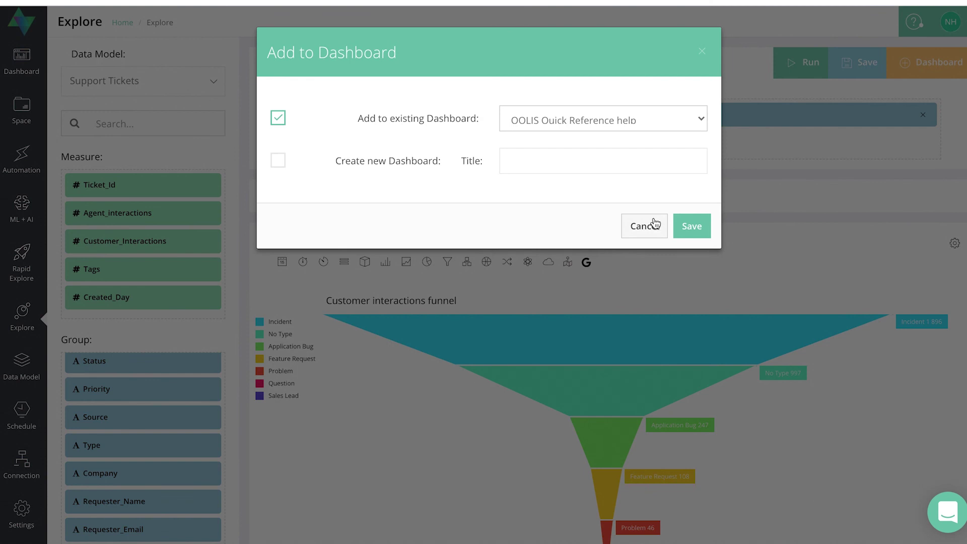
{"action": "left_click", "coordinate": [681, 225]}
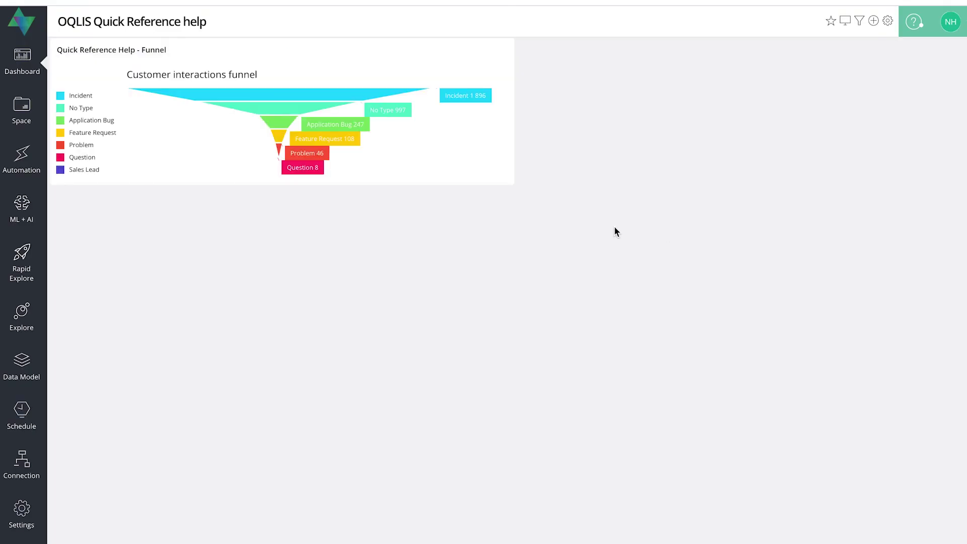
{"action": "left_click_drag", "start_coordinate": [511, 182], "coordinate": [665, 474]}
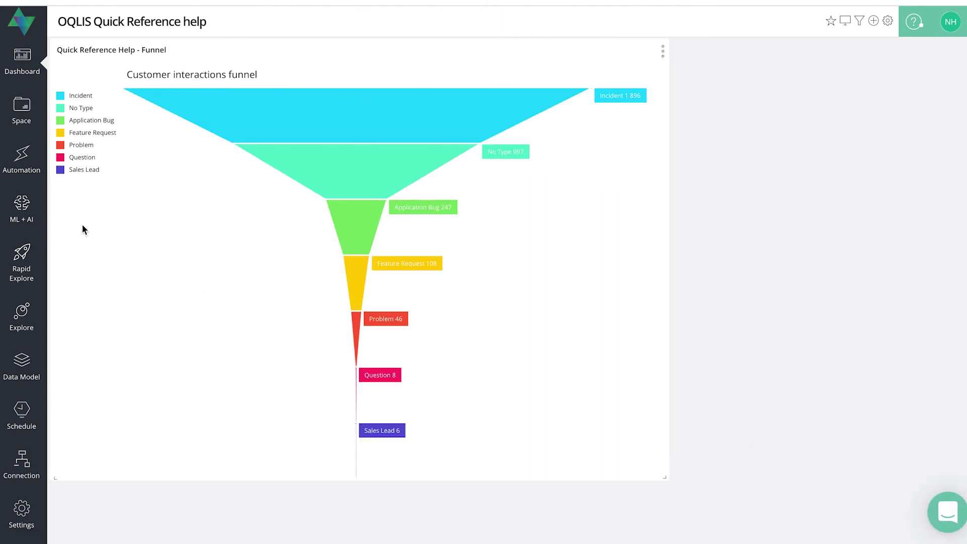